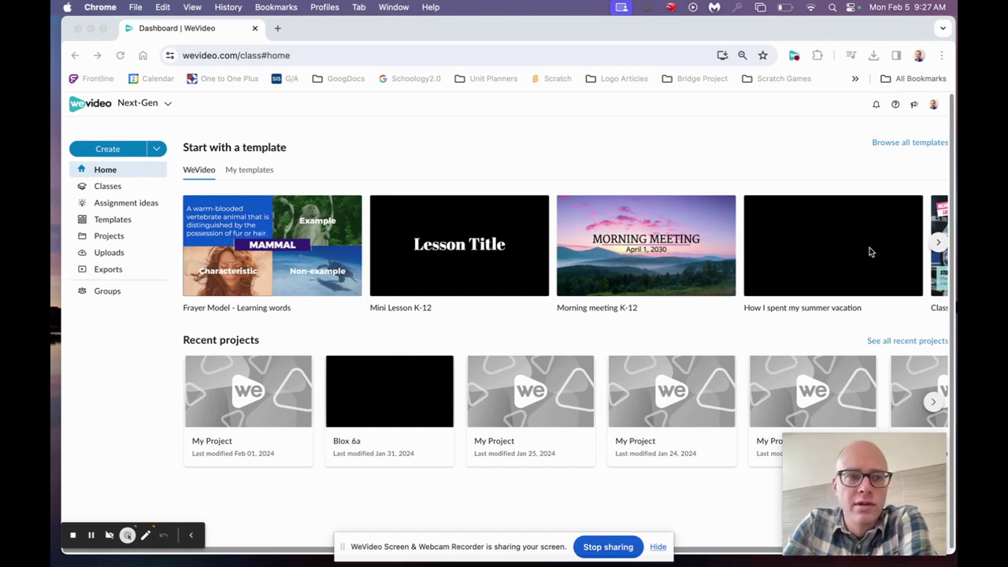
Step: Create a new blank project, browse to the FotoBooth photos, then cancel the import
left_click(113, 154)
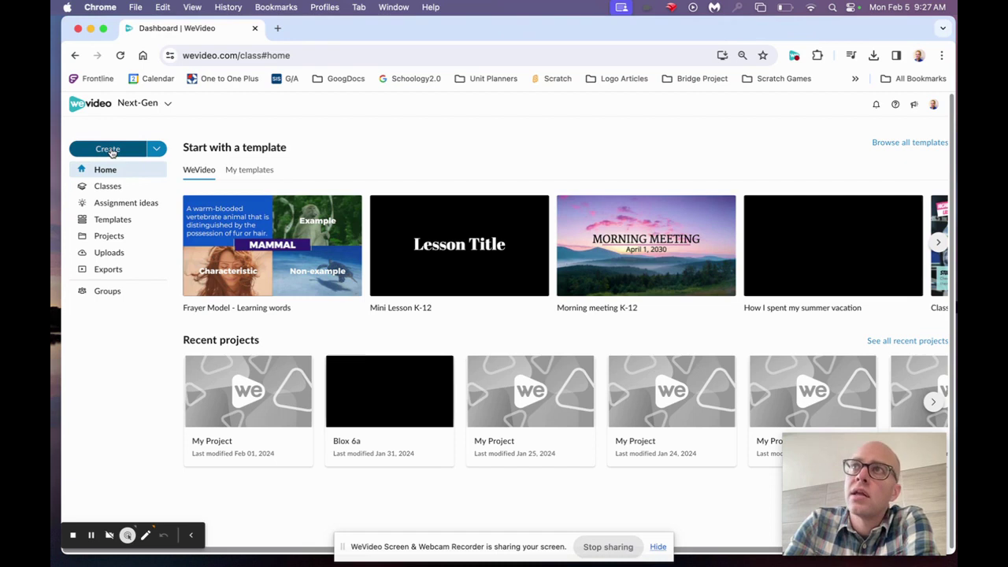
left_click(111, 152)
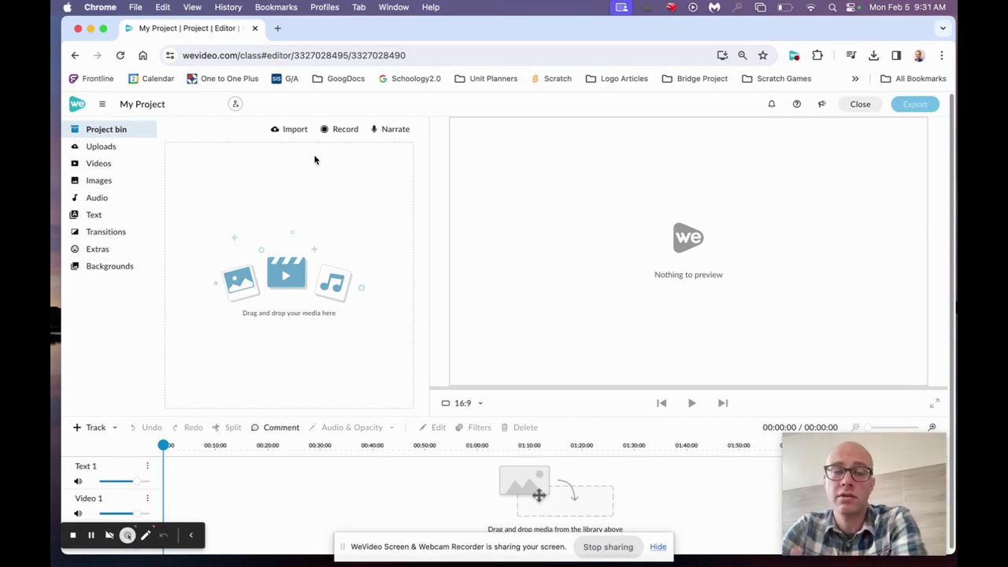
left_click(279, 130)
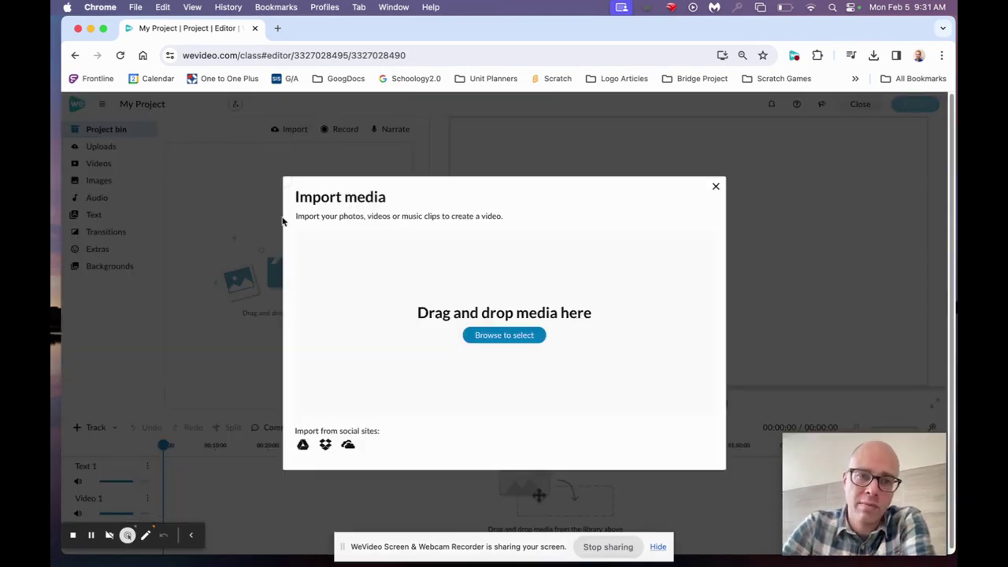
left_click(514, 339)
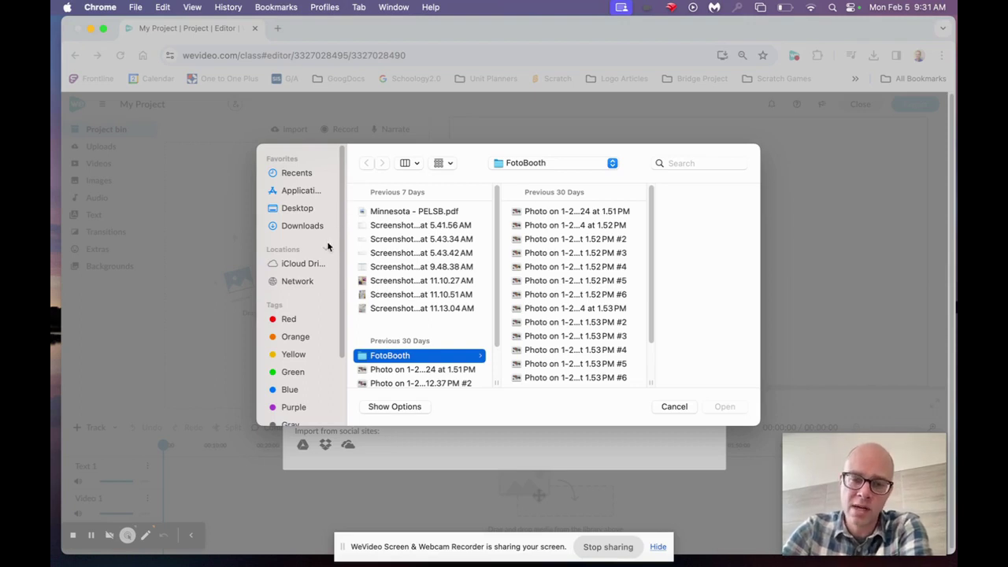
left_click(570, 213)
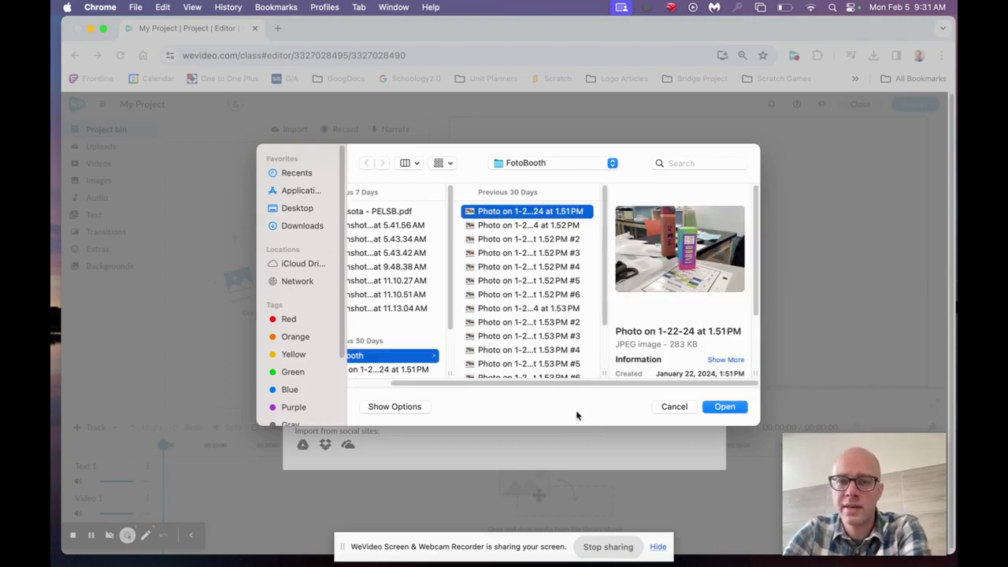
left_click(530, 365, "shift")
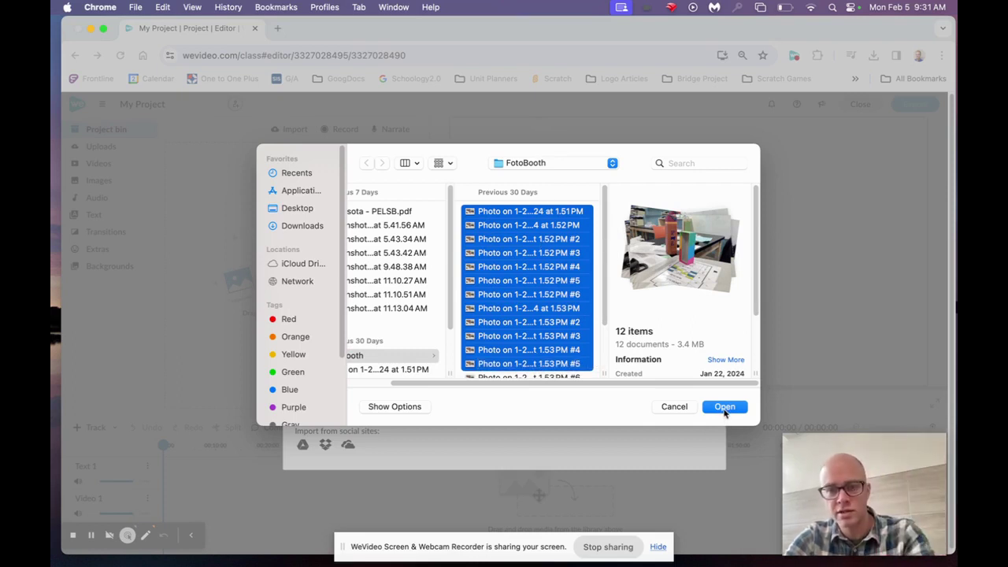
left_click(678, 407)
left_click(715, 185)
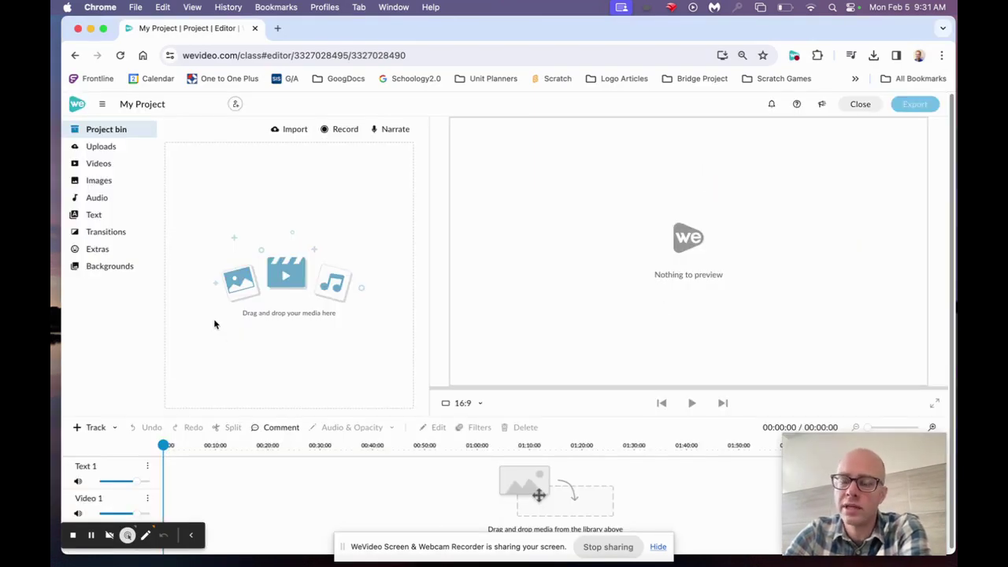
Step: Hide the sharing bar, show the Uploads library and sort it by Name
left_click(664, 552)
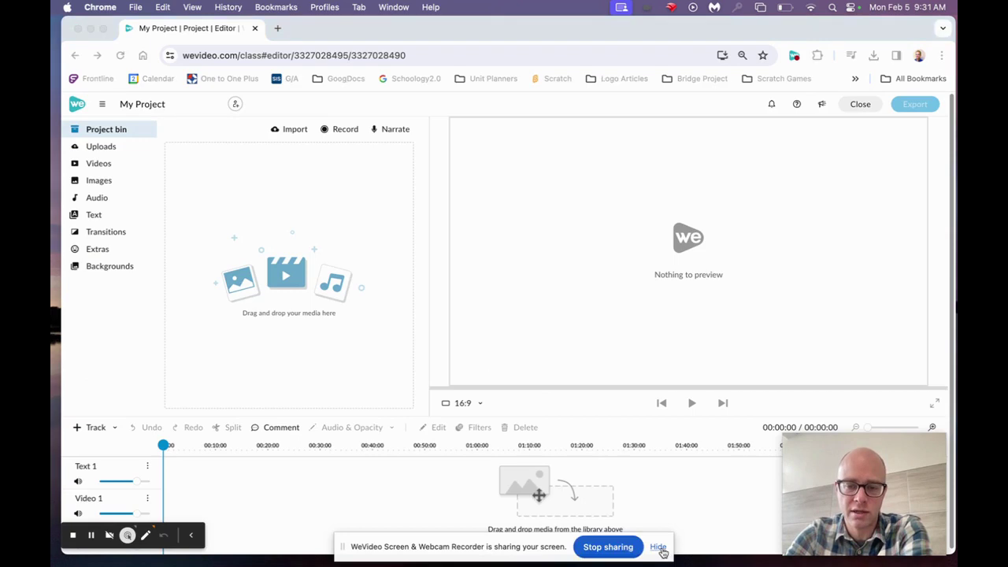
left_click(658, 548)
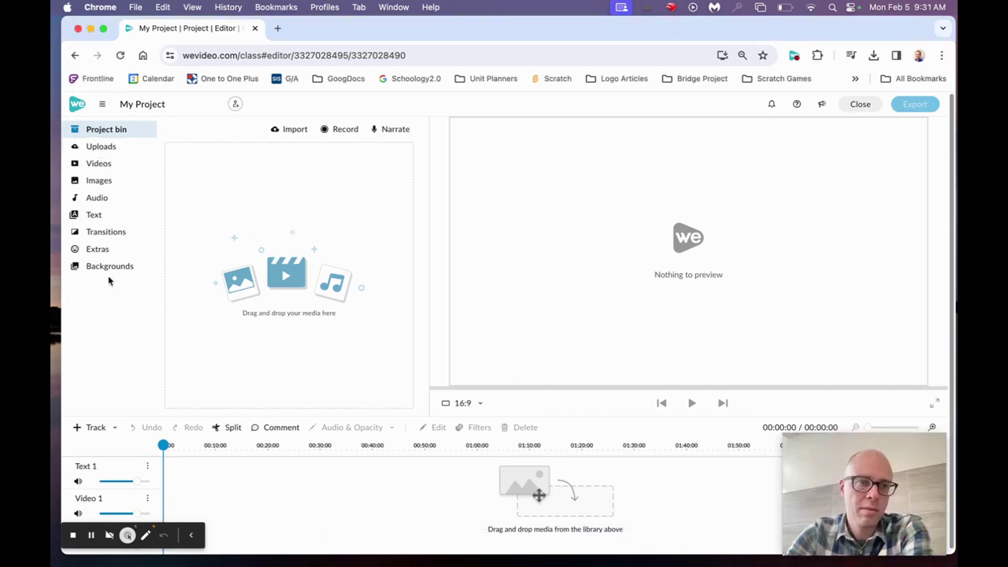
left_click(111, 147)
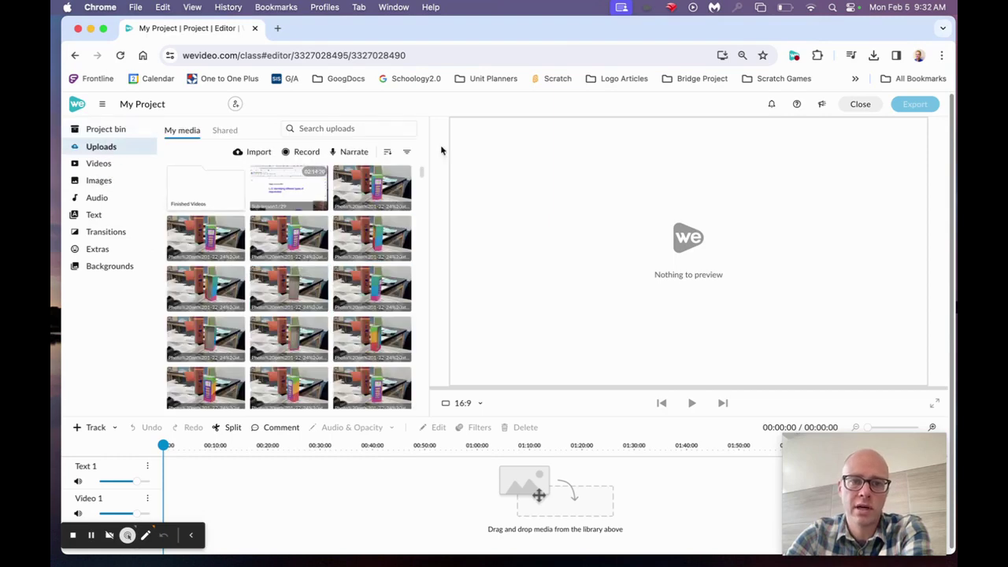
left_click(388, 152)
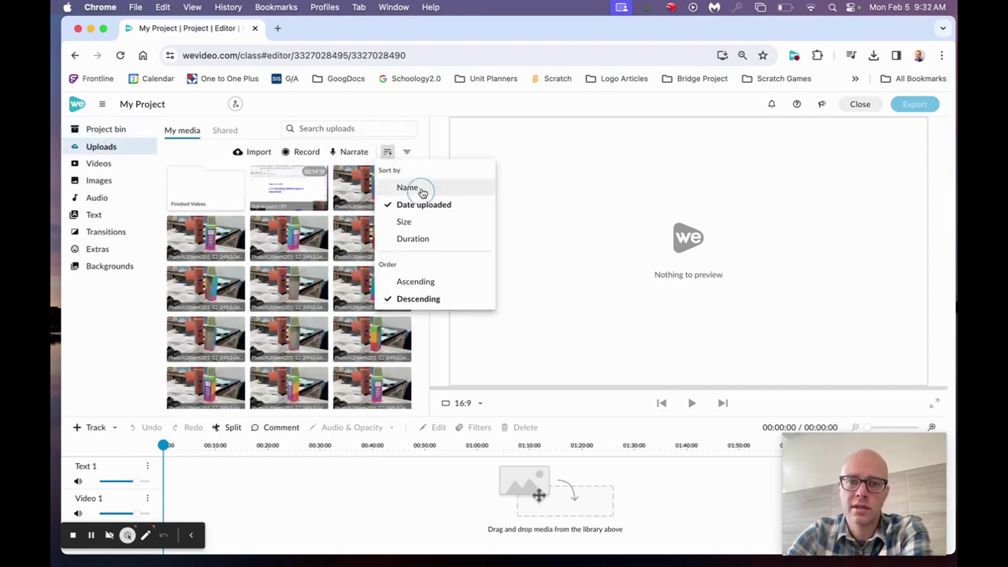
left_click(407, 187)
Step: Recheck the sort options without changes and scroll through the uploaded tabletop photos
left_click(91, 535)
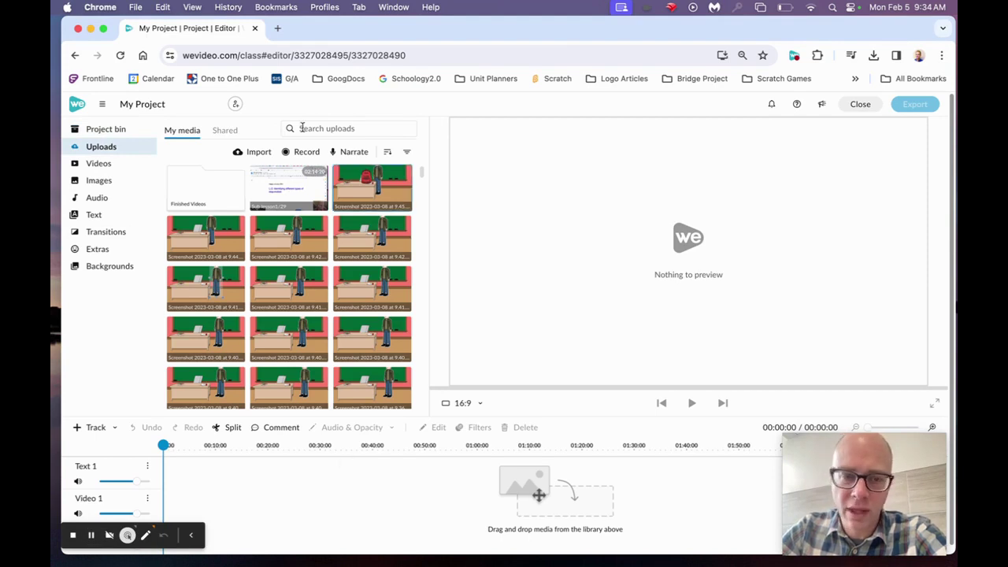
left_click(392, 153)
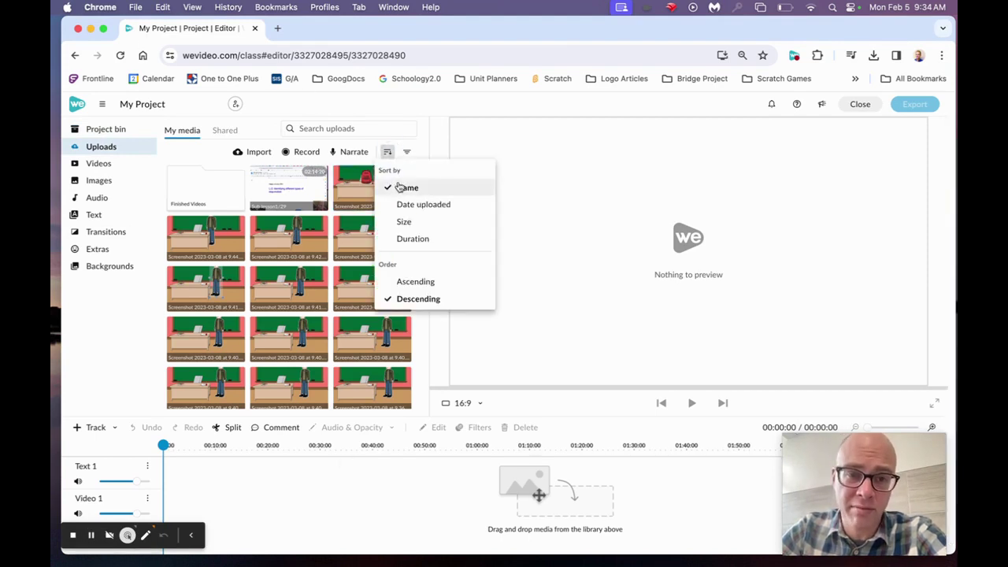
left_click(387, 183)
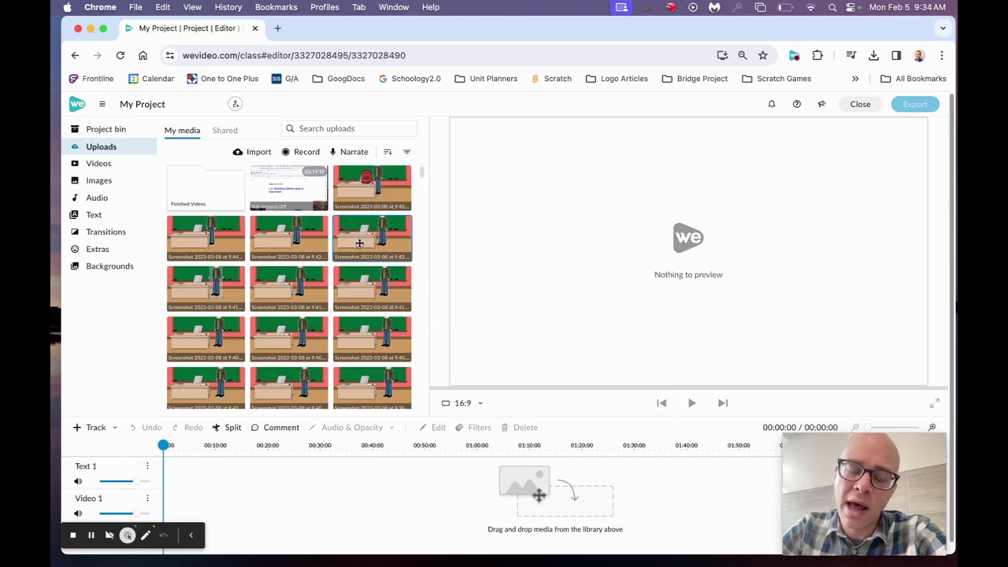
scroll(359, 241, "down", 10)
scroll(359, 241, "down", 10)
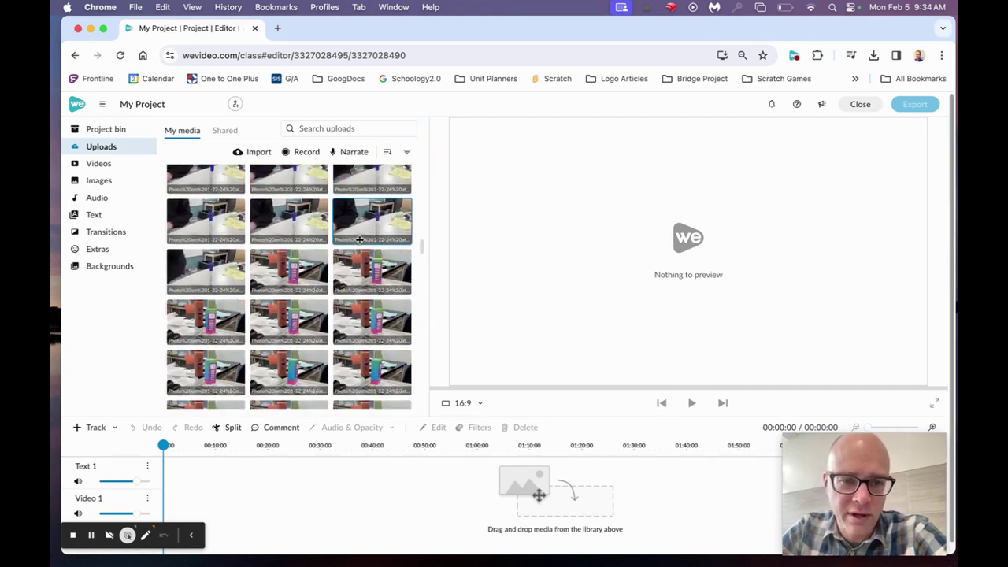
scroll(359, 240, "up", 2)
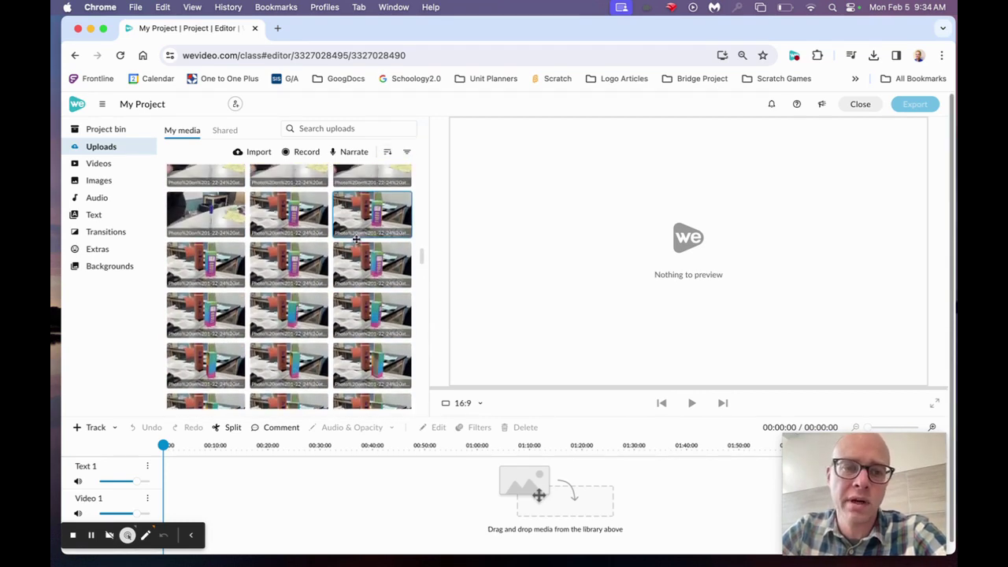
left_click(391, 154)
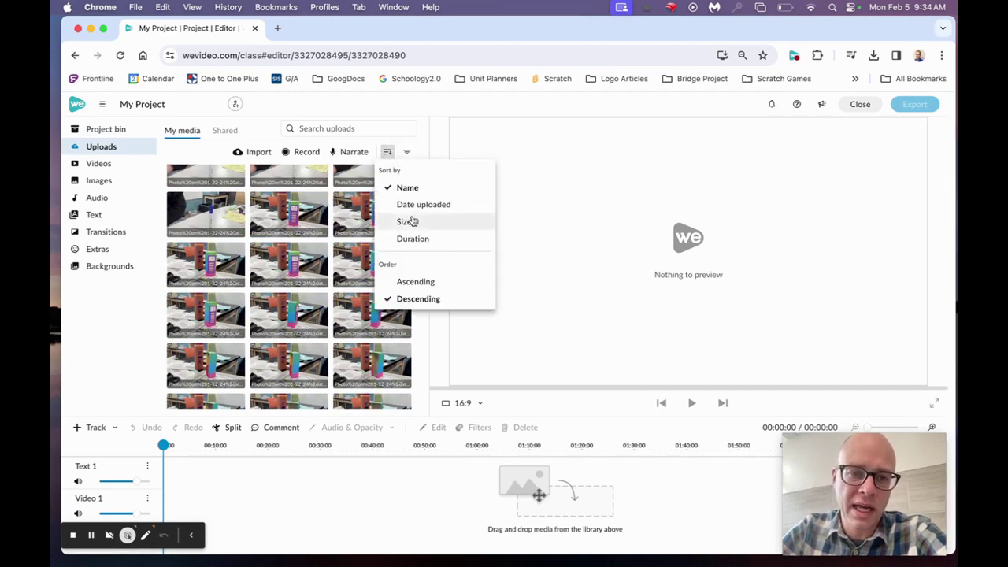
left_click(286, 224)
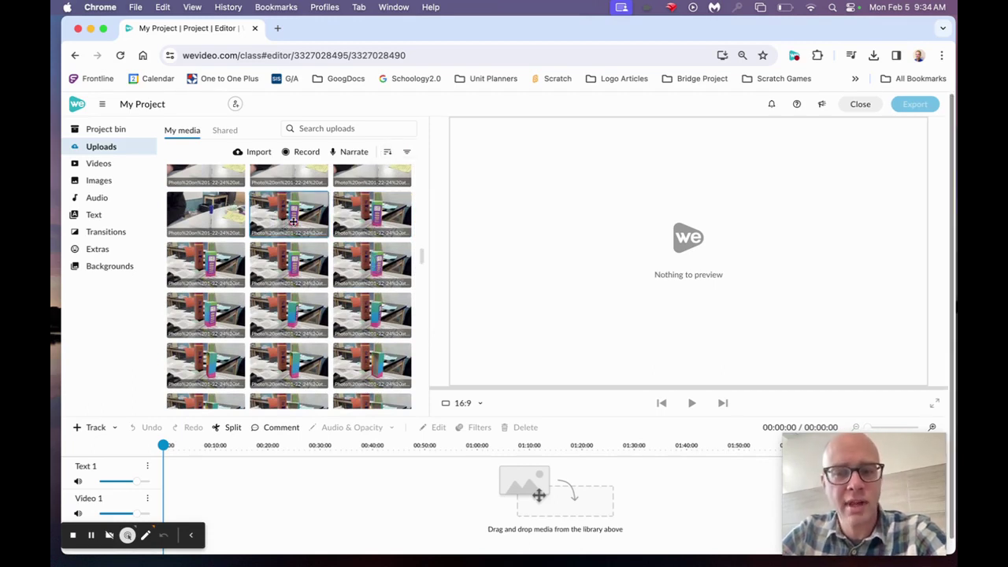
scroll(358, 272, "down", 3)
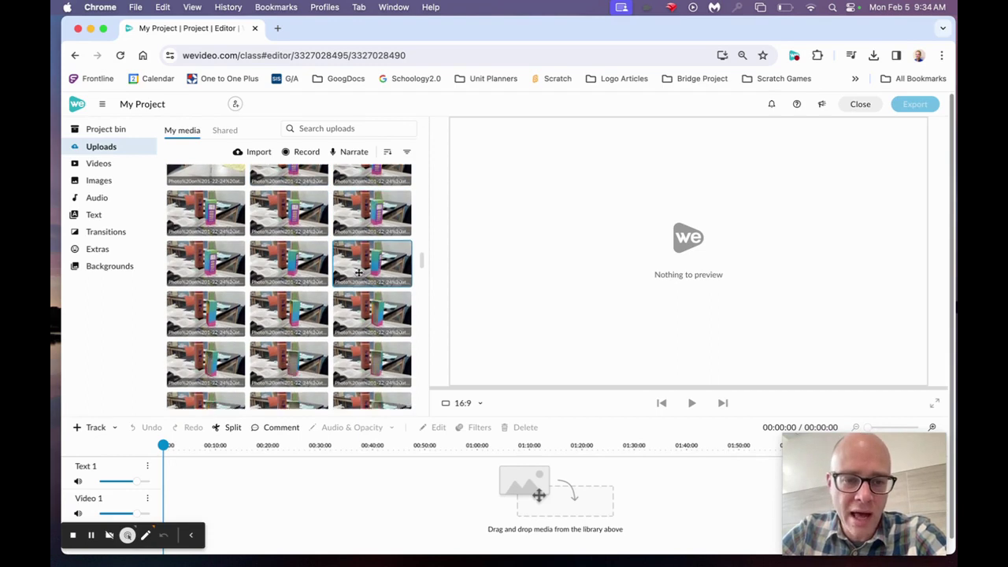
scroll(359, 272, "down", 5)
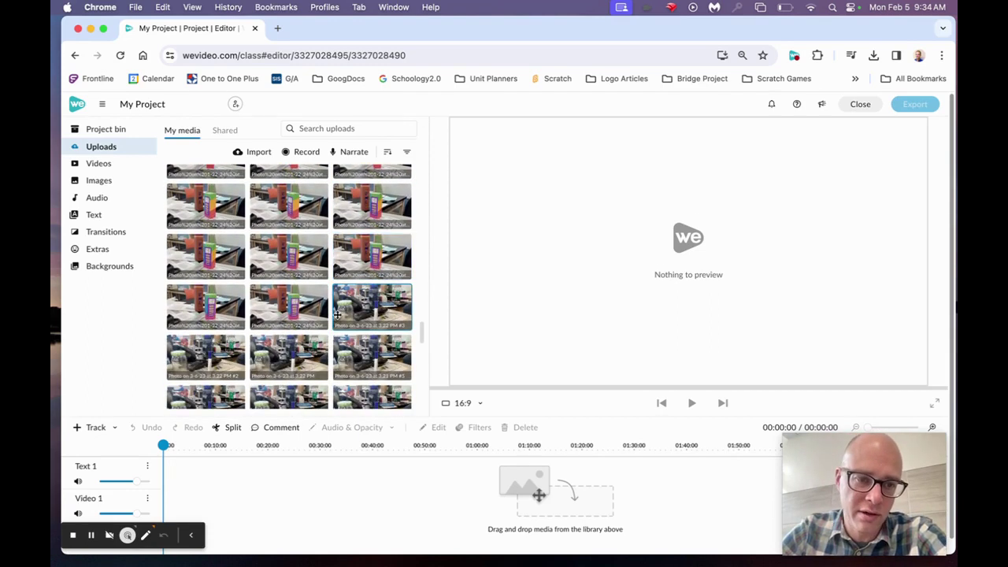
scroll(280, 297, "up", 5)
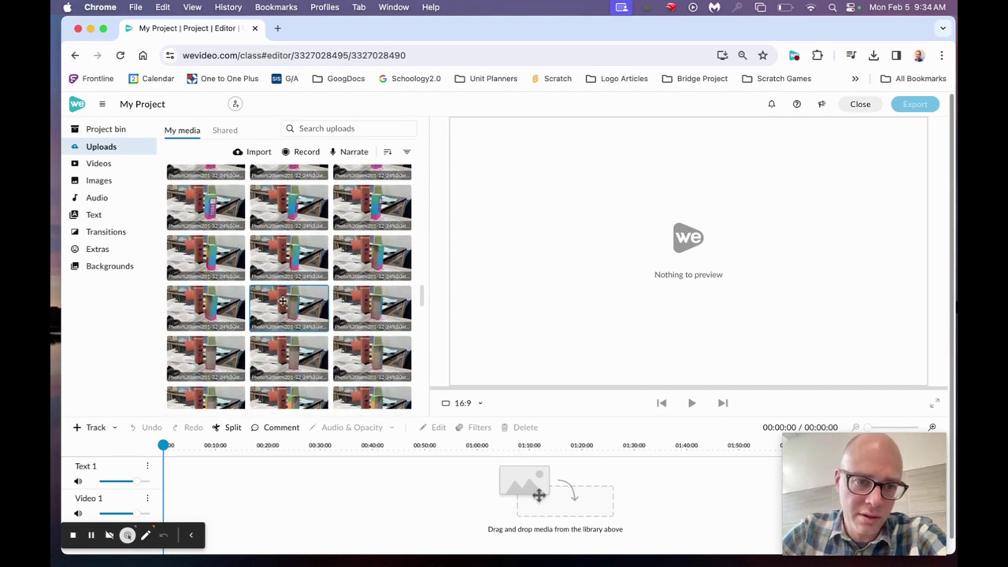
scroll(279, 300, "up", 3)
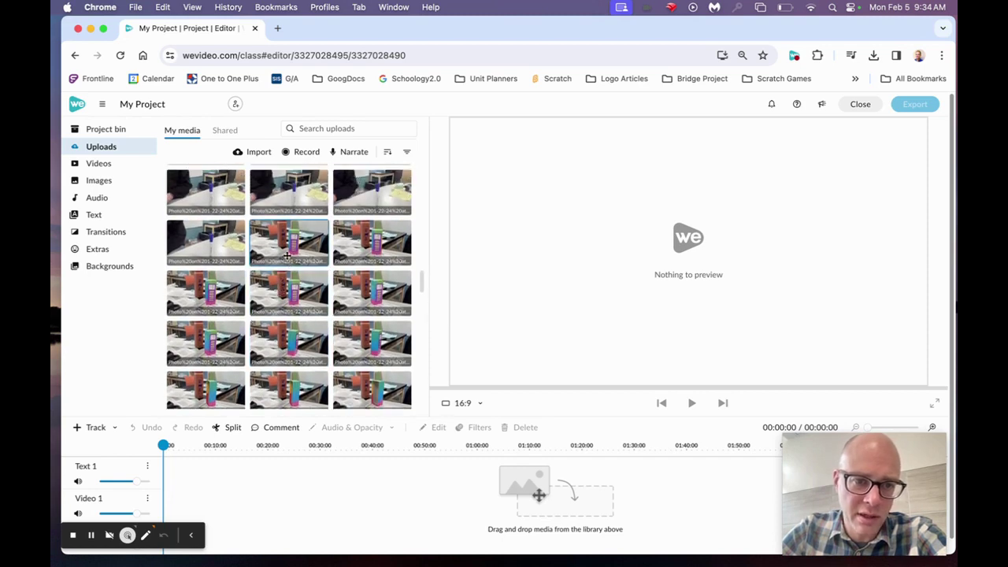
Step: Preview the bottle desk photos and drag the selection onto the timeline
left_click(289, 245)
scroll(288, 245, "down", 5)
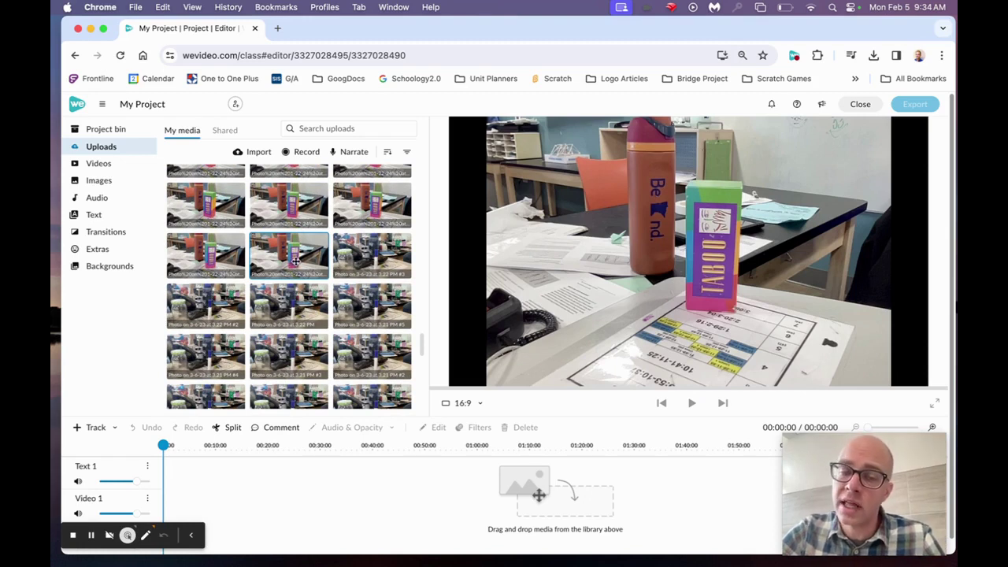
left_click(294, 261)
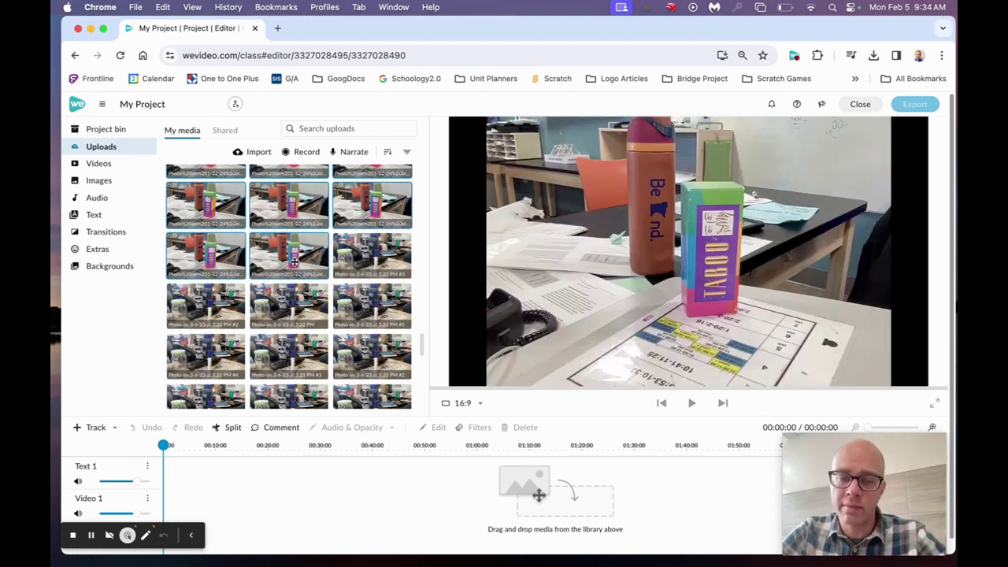
left_click_drag(294, 209, 205, 517)
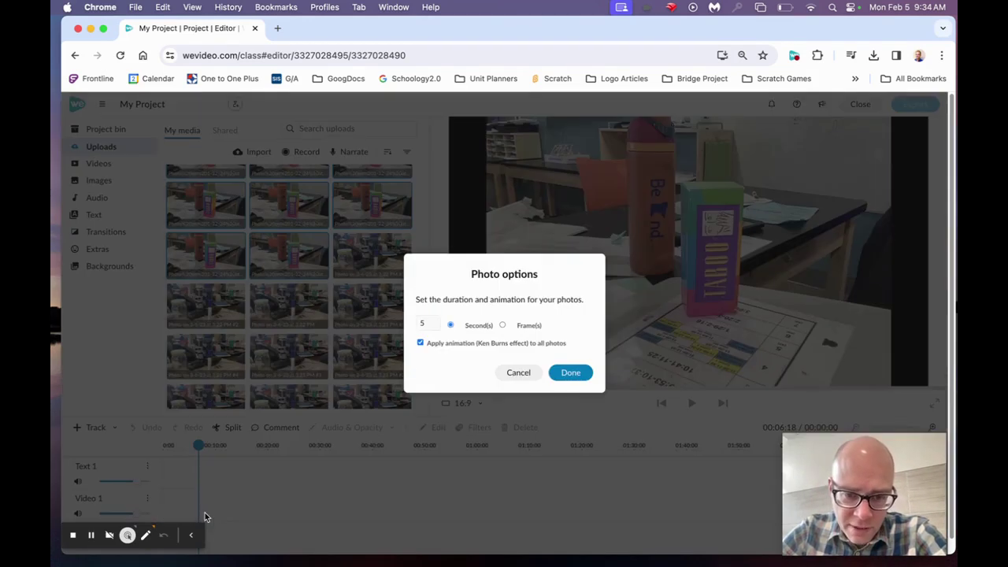
Step: Set the photo duration to 0.15 seconds and confirm adding them to Video 1
left_click(428, 325)
key("BackSpace")
type(".")
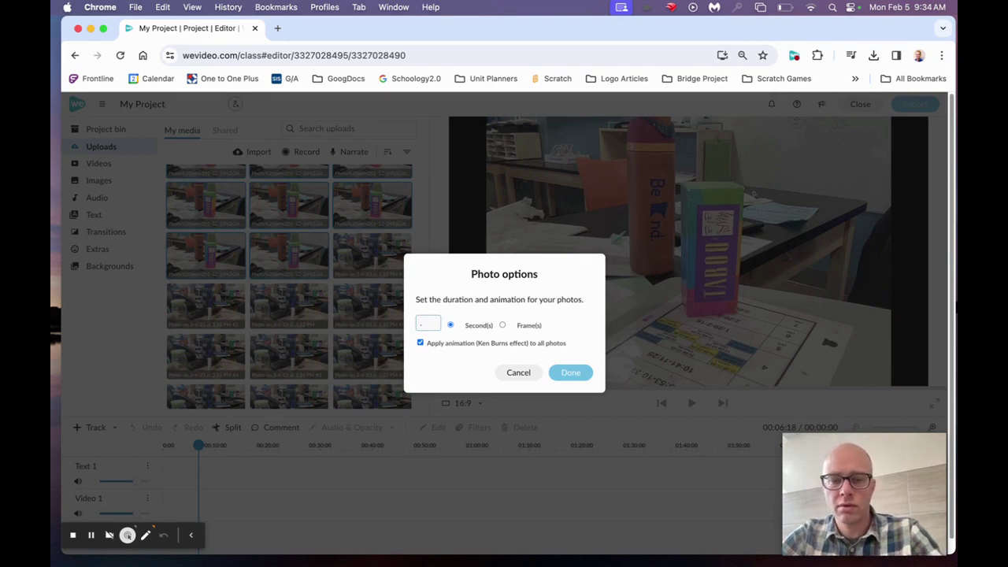
type("15")
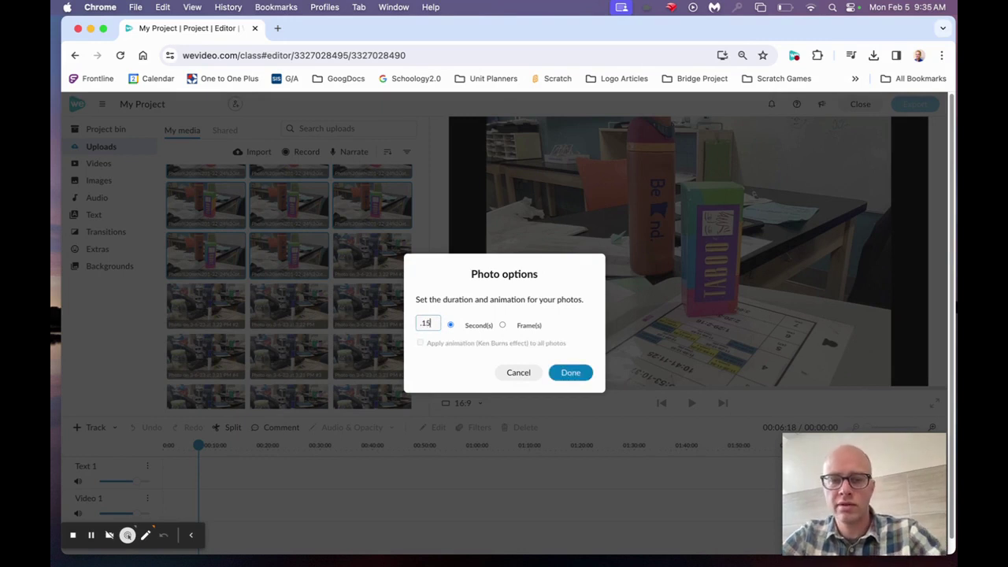
left_click(587, 377)
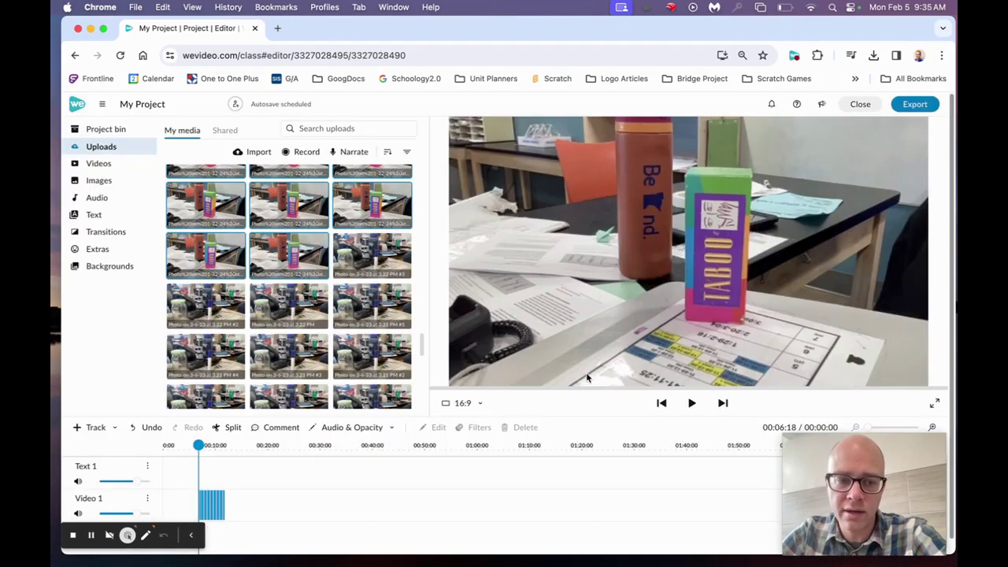
Step: Play and pause the stop-motion preview, then select the photo clip on Video 1
left_click(688, 403)
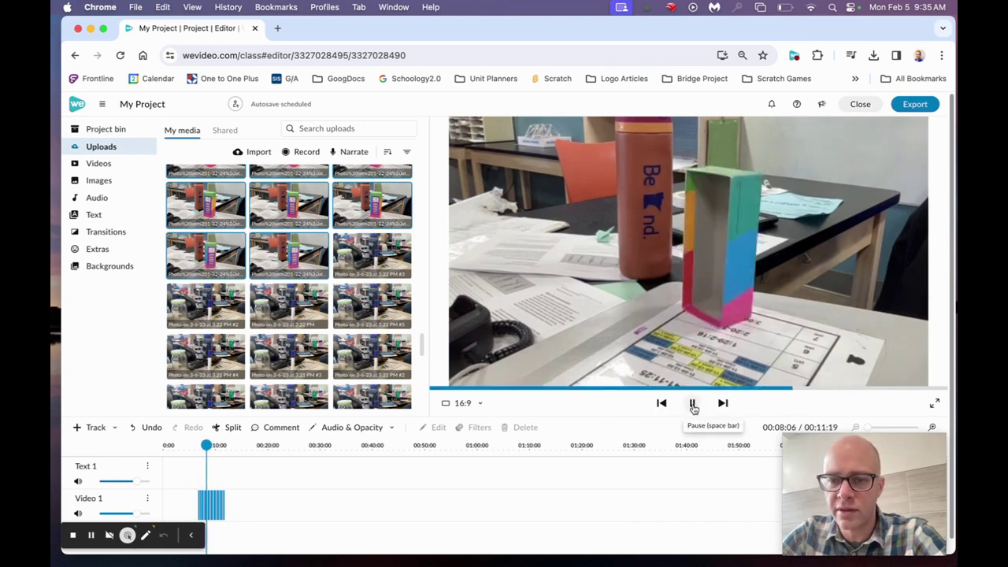
left_click(693, 405)
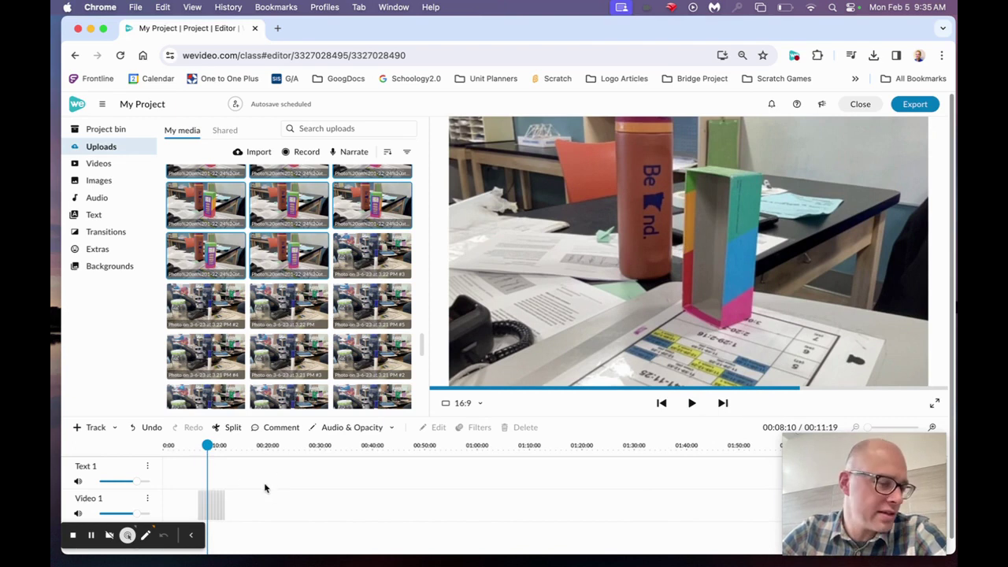
left_click_drag(263, 480, 186, 564)
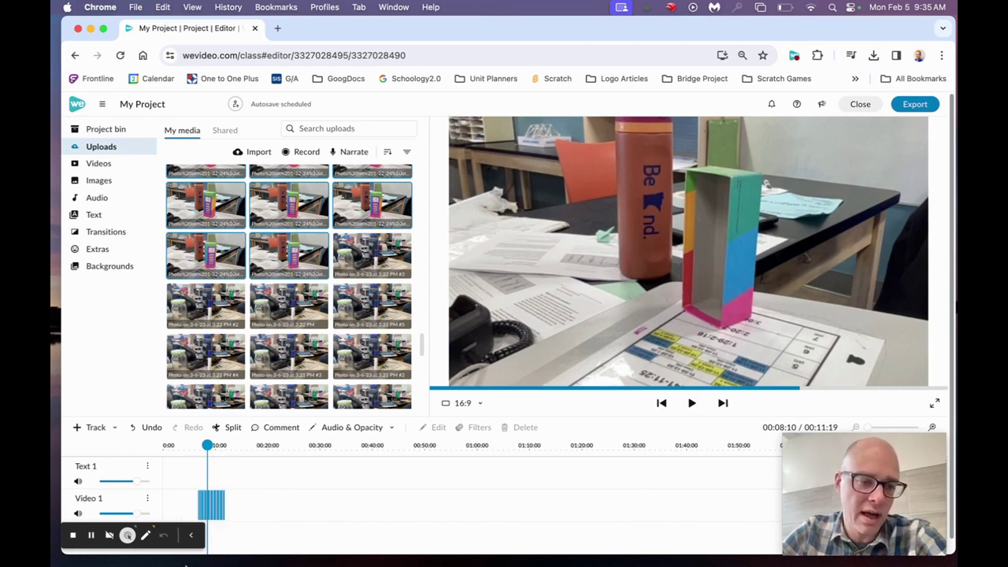
left_click(223, 510)
Step: Close the gaps between the photos and replay the clip from 0:05
left_click_drag(242, 464, 181, 534)
right_click(211, 509)
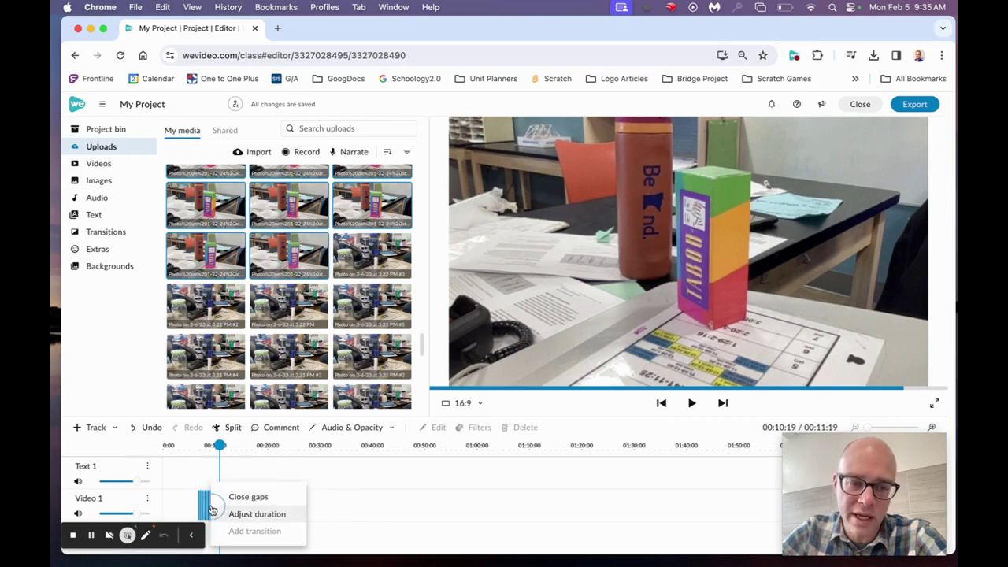
left_click(270, 498)
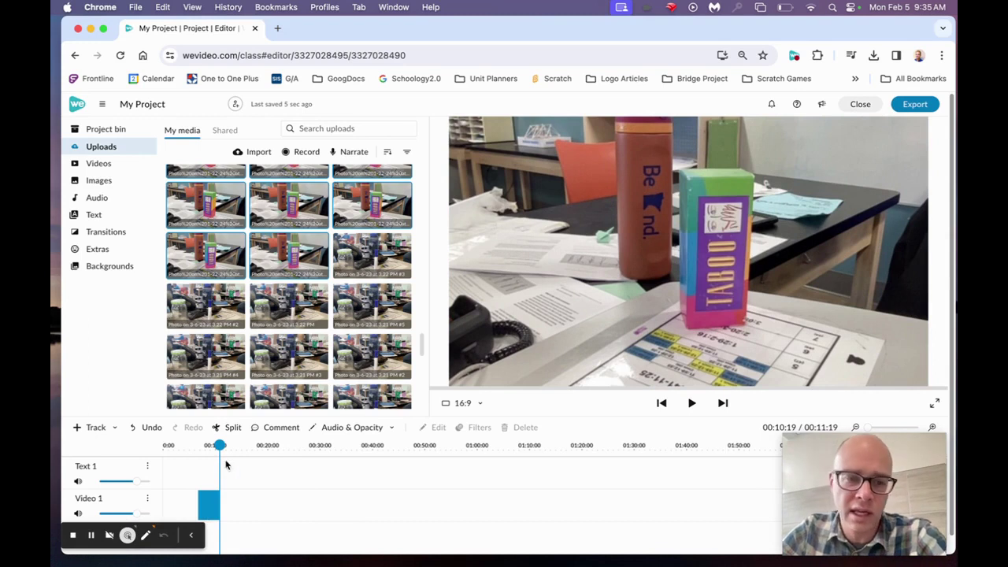
left_click_drag(220, 446, 193, 446)
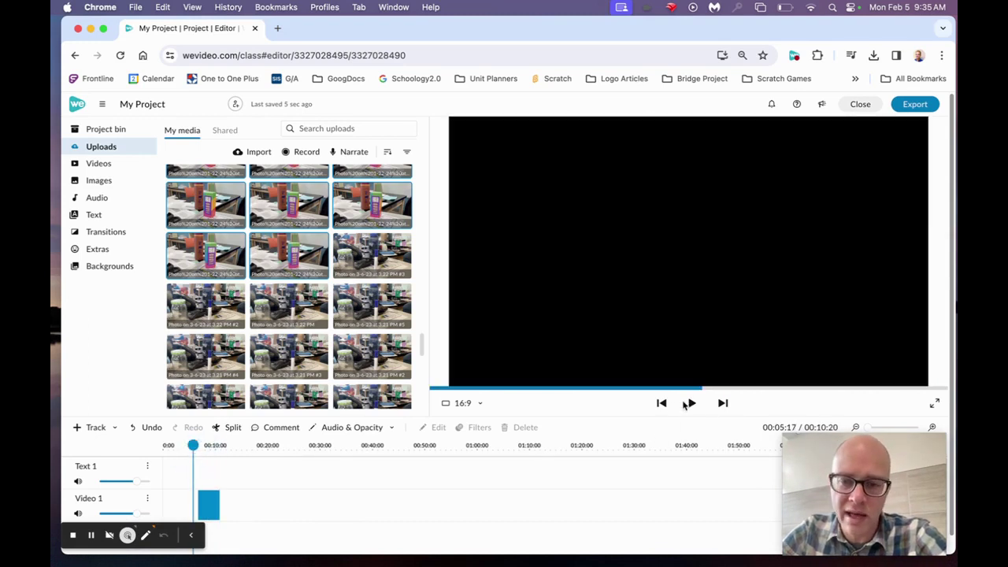
left_click(689, 403)
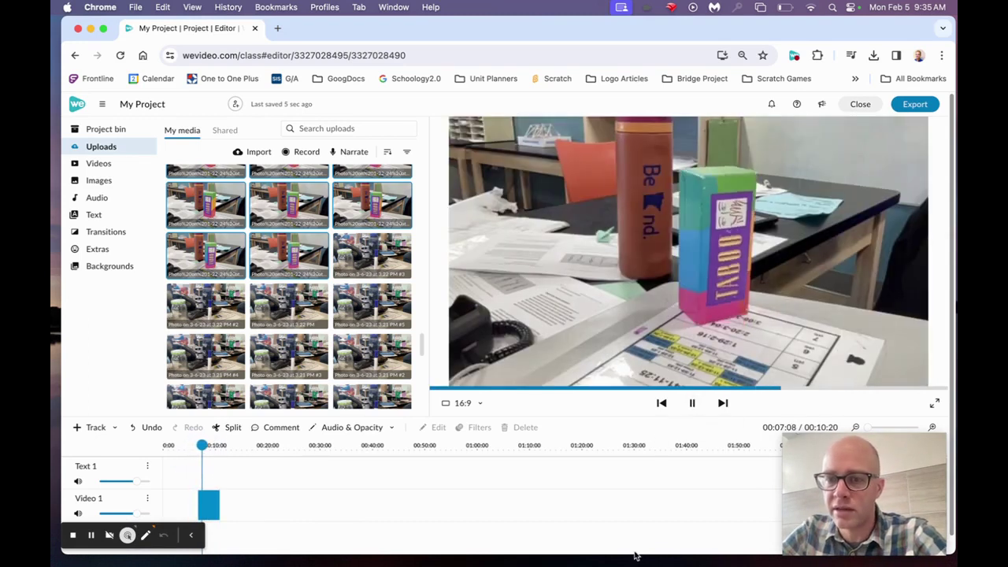
left_click(694, 403)
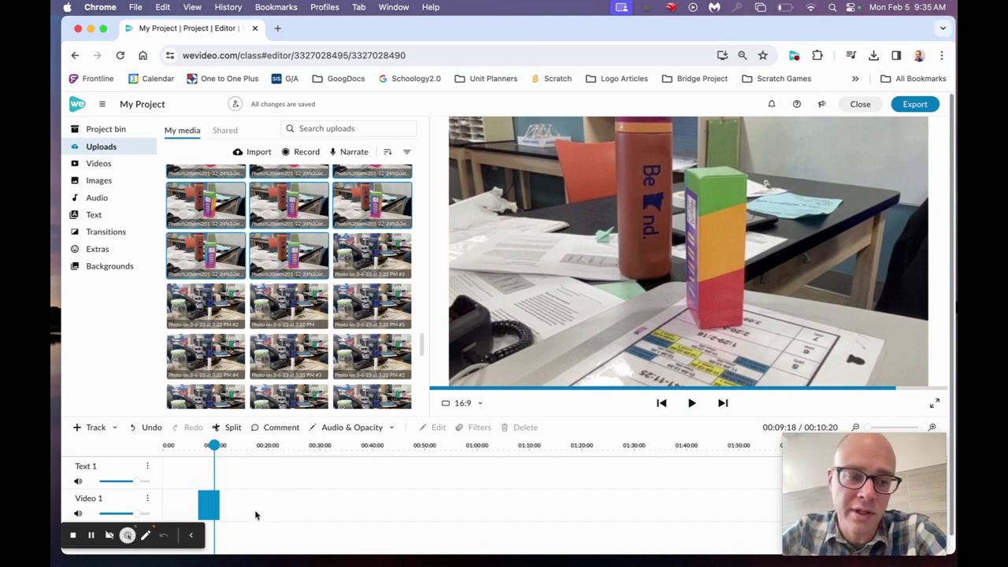
Step: Move the photo clip to about 0:30 and place the first Sample title at the start of Video 1
left_click(193, 536)
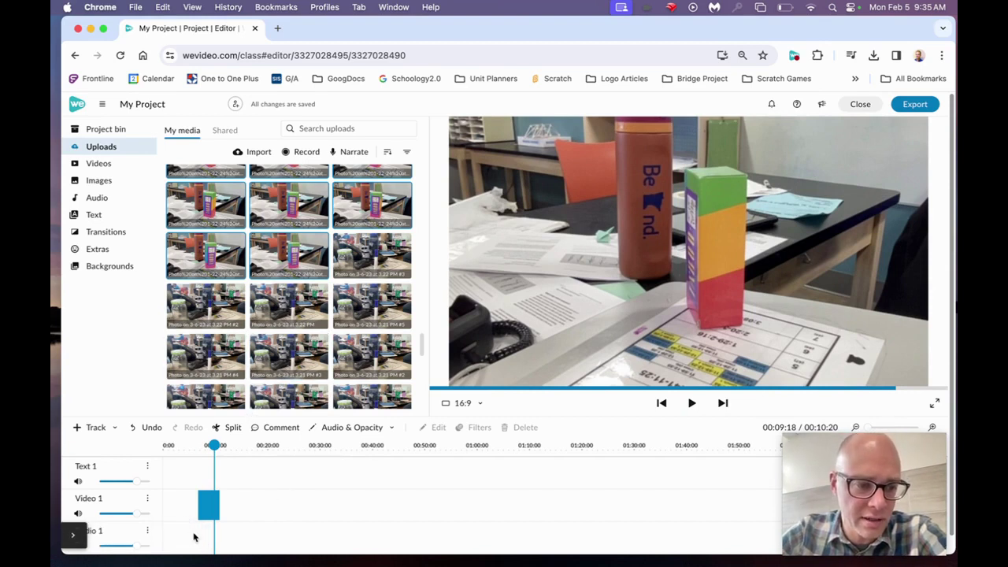
mouse_move(135, 509)
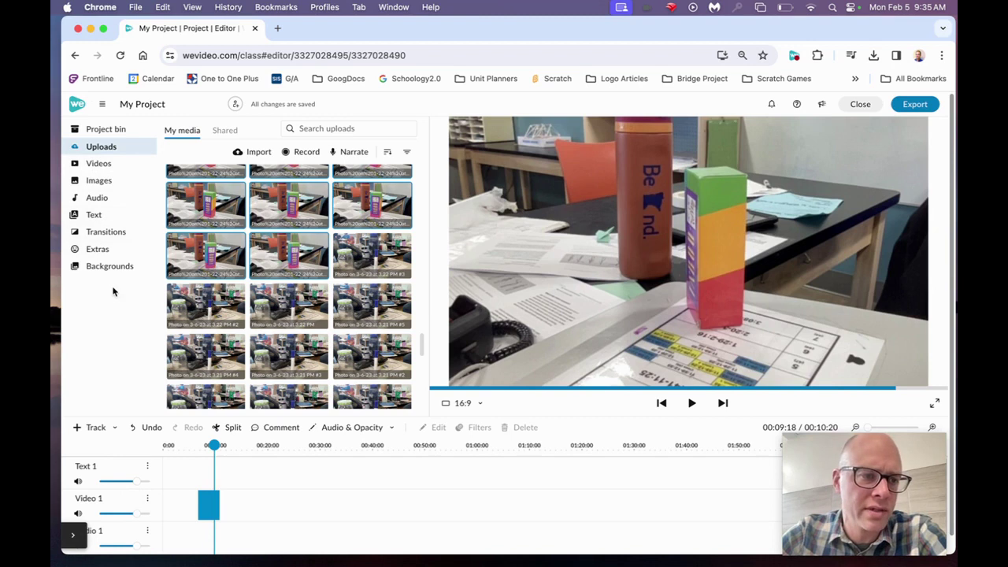
left_click(122, 219)
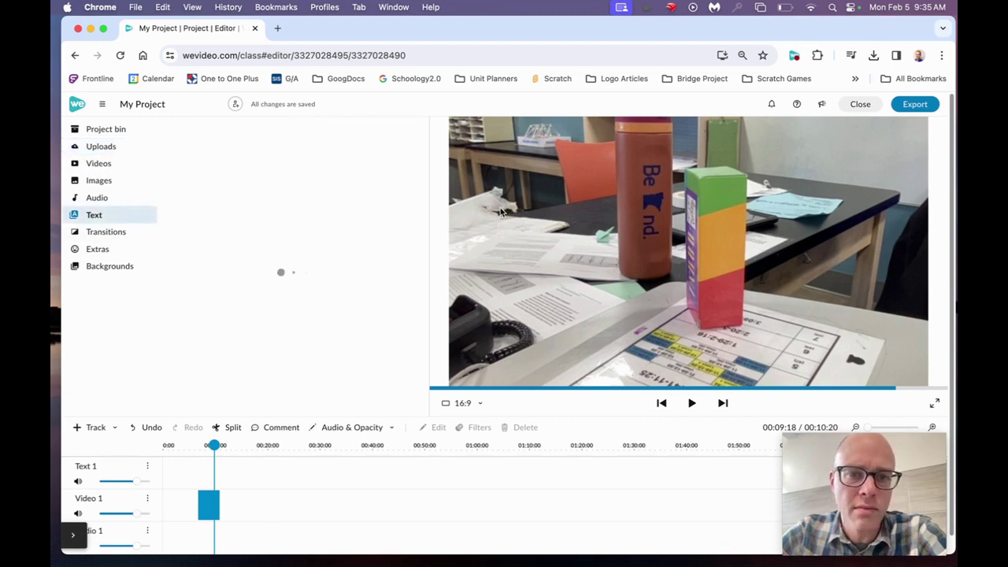
left_click(232, 186)
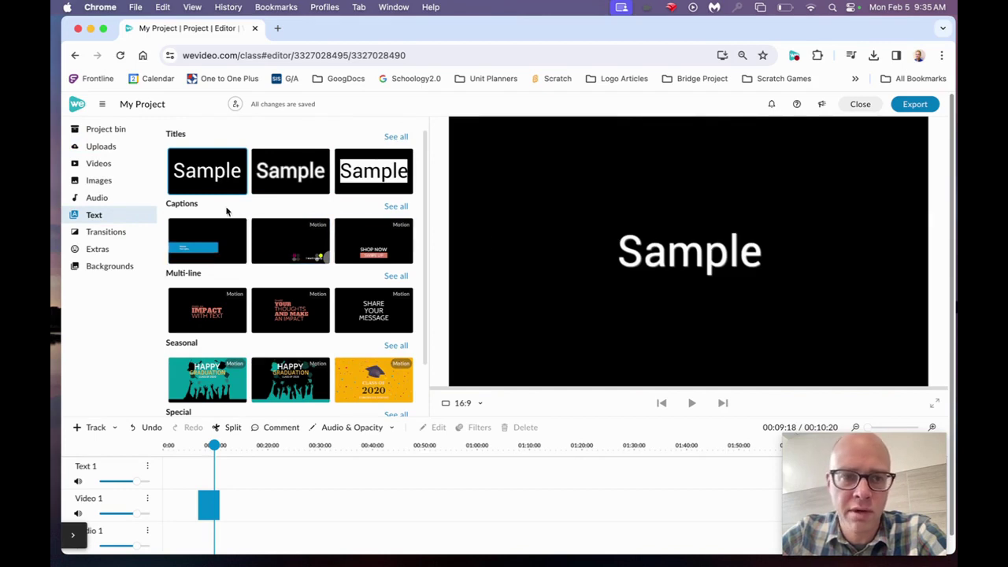
left_click_drag(211, 180, 141, 472)
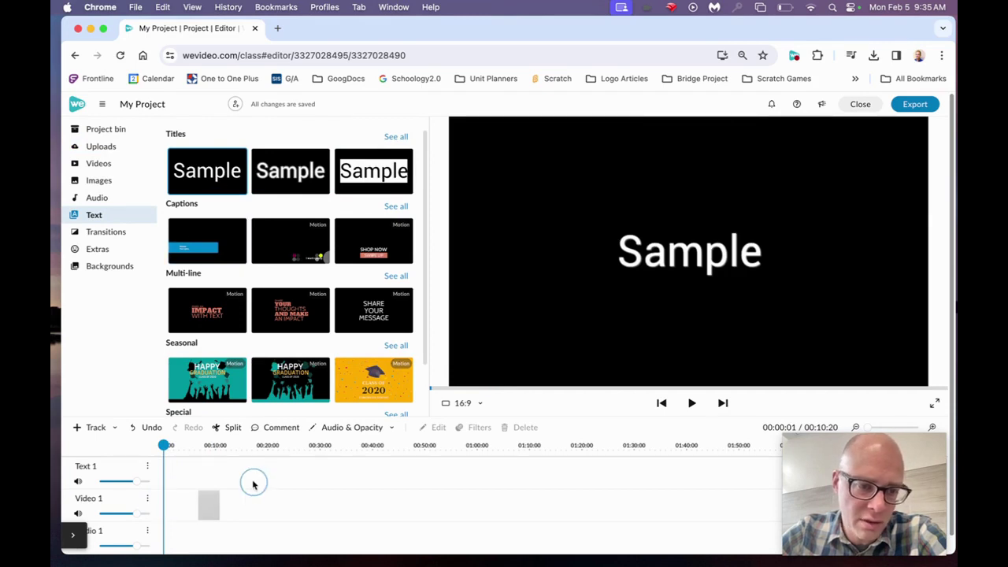
left_click_drag(209, 498, 326, 505)
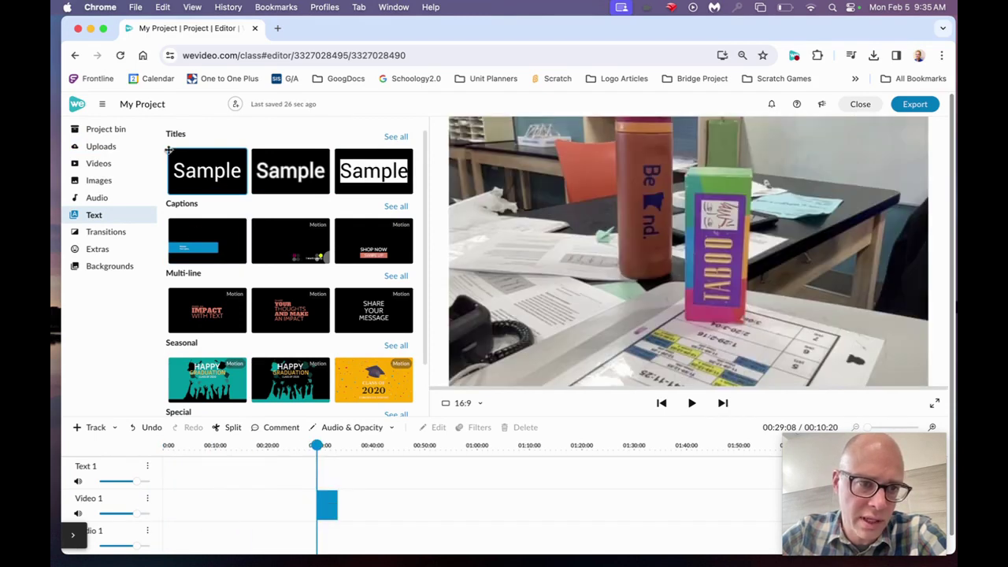
left_click_drag(206, 170, 175, 504)
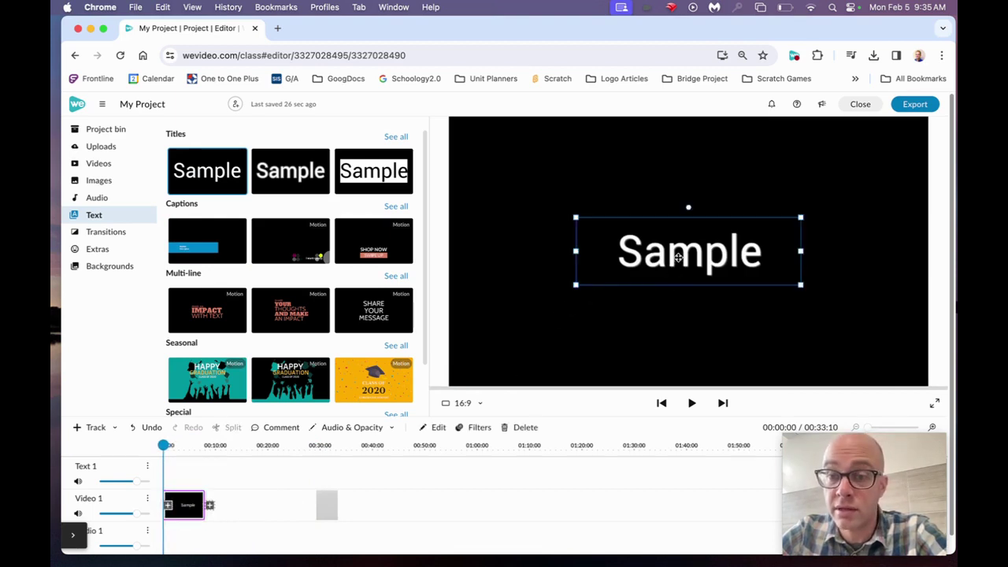
Step: Change the title text to 'Spinning Box Example' and raise it to vertical position 172
double_click(683, 250)
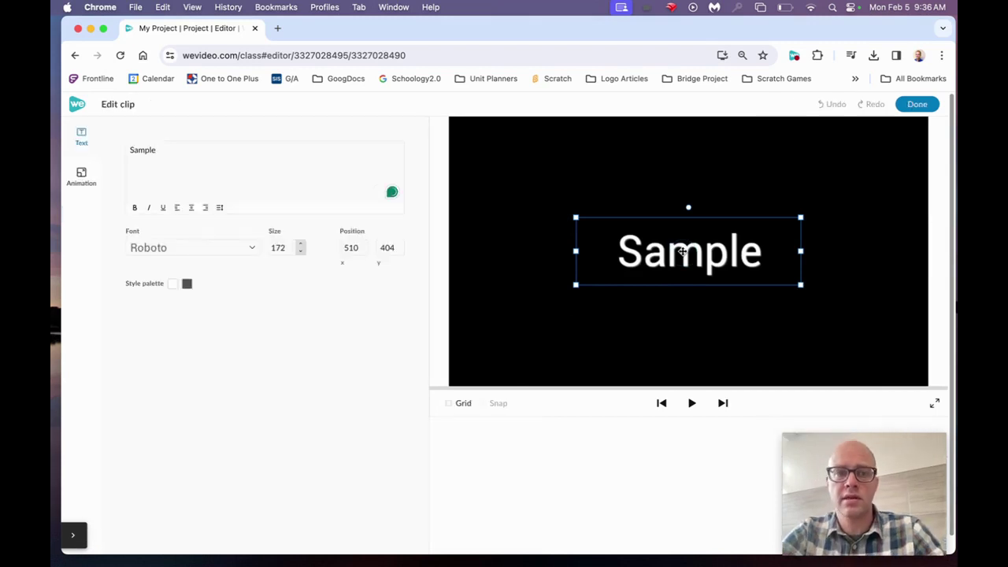
key("BackSpace")
key("BackSpace")
key("BackSpace")
key("BackSpace")
key("BackSpace")
key("BackSpace")
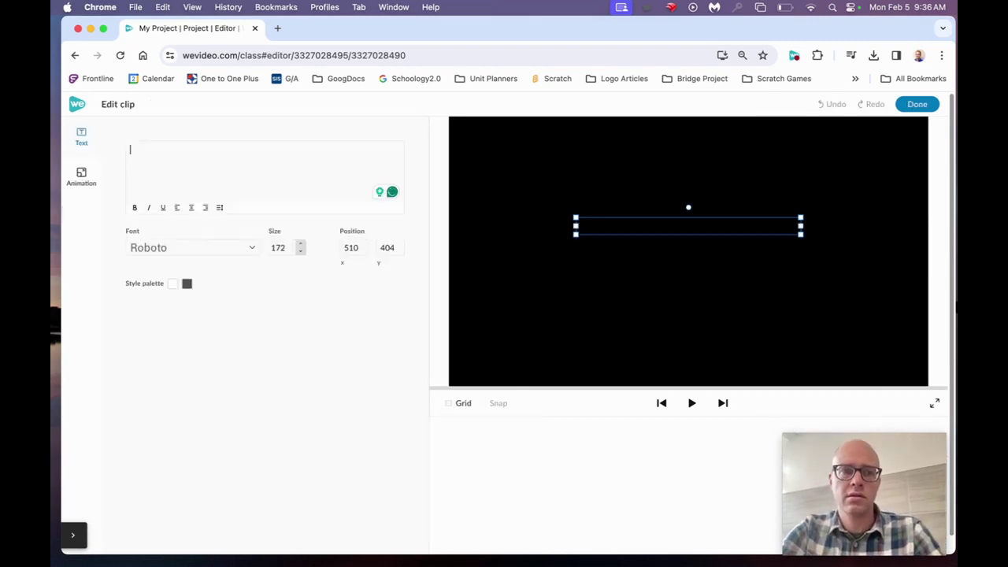
type("Sp")
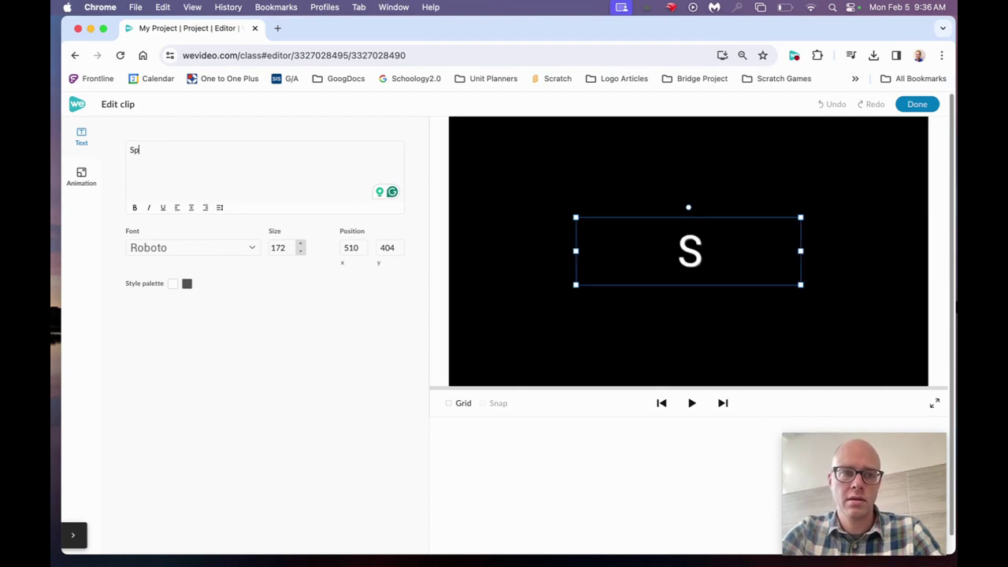
type("inning Box")
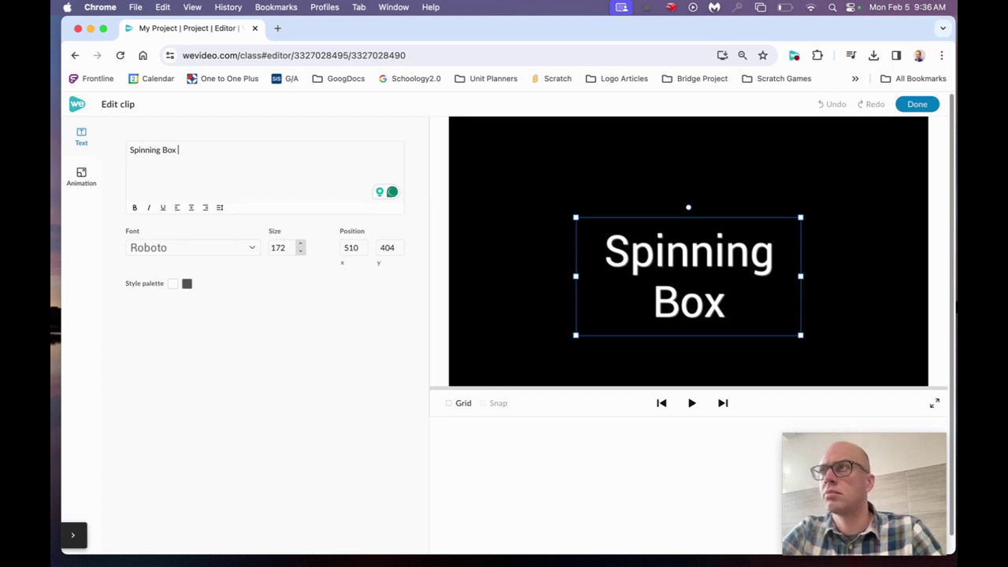
type(" Example")
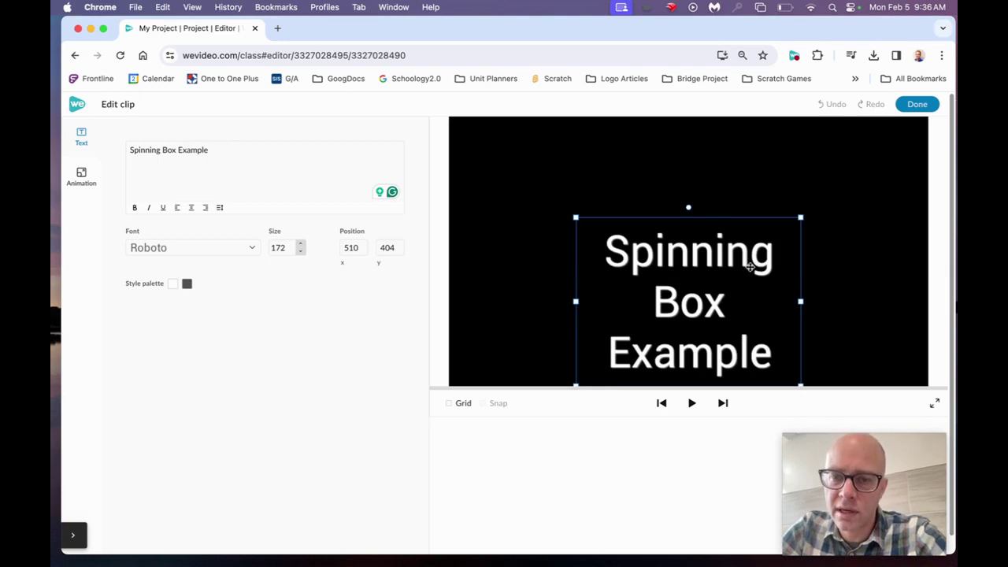
left_click_drag(701, 259, 700, 205)
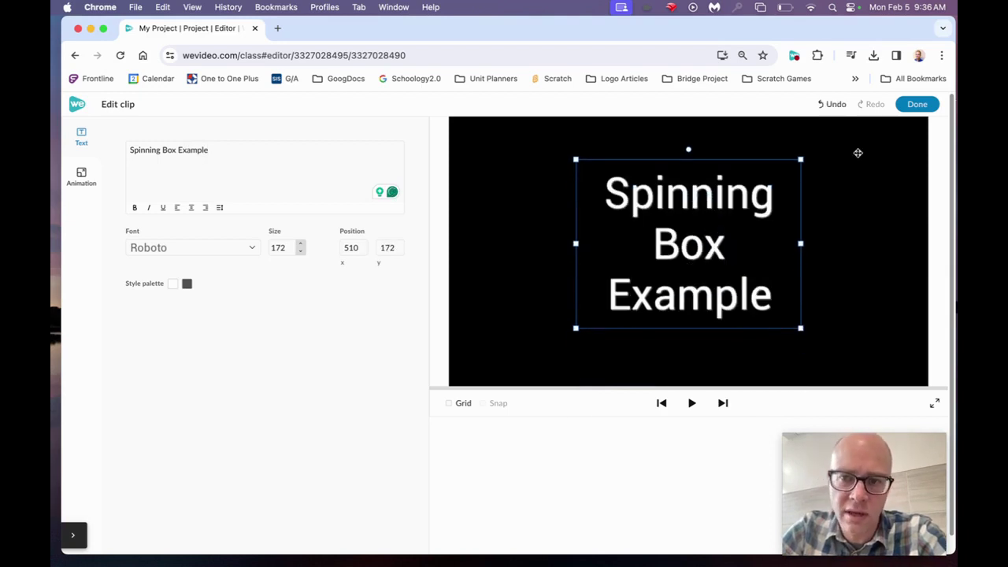
Step: Finish the title edit and move the photo clip to follow the title directly on Video 1
left_click(918, 104)
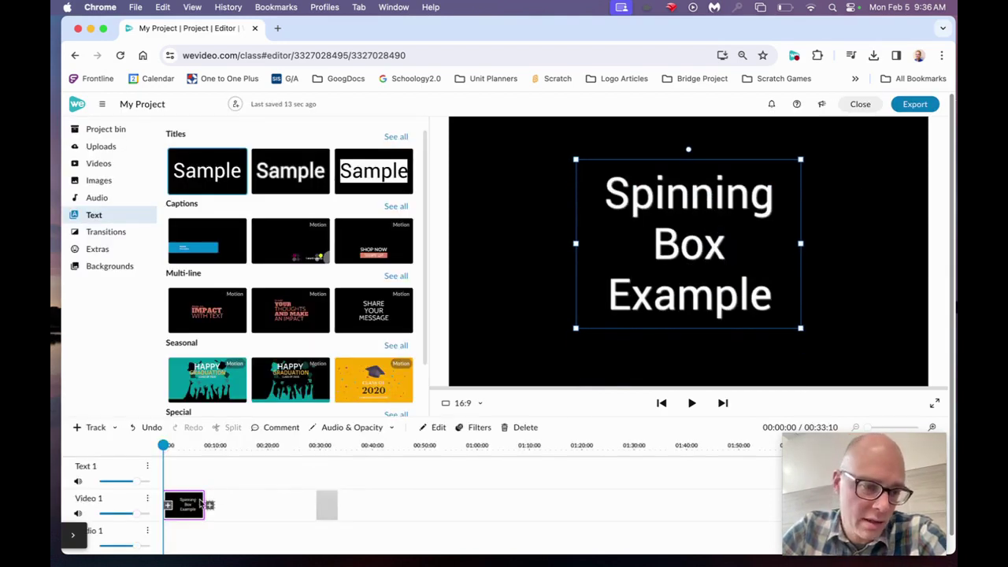
left_click_drag(320, 446, 197, 523)
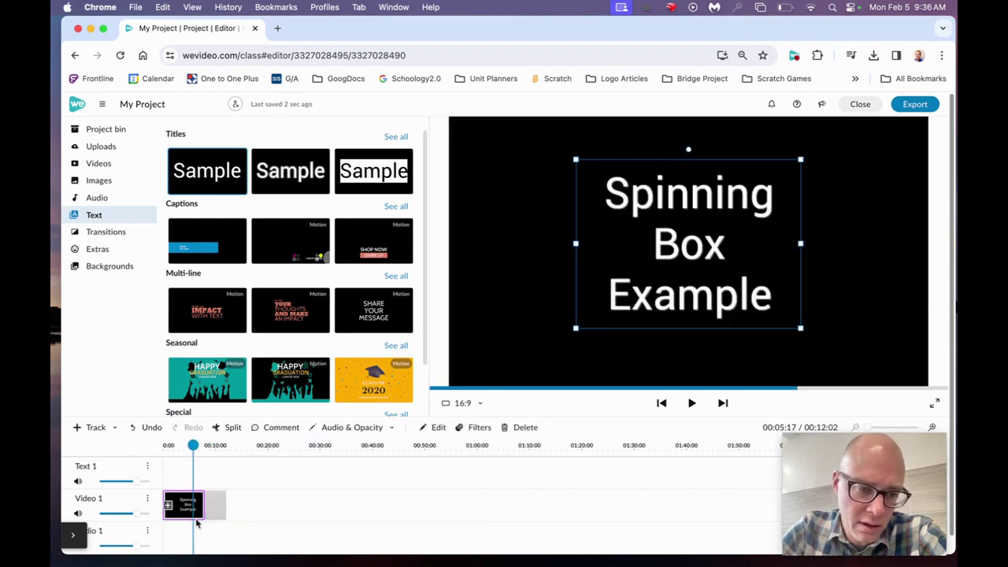
left_click(307, 488)
left_click_drag(261, 475, 197, 504)
left_click(322, 491)
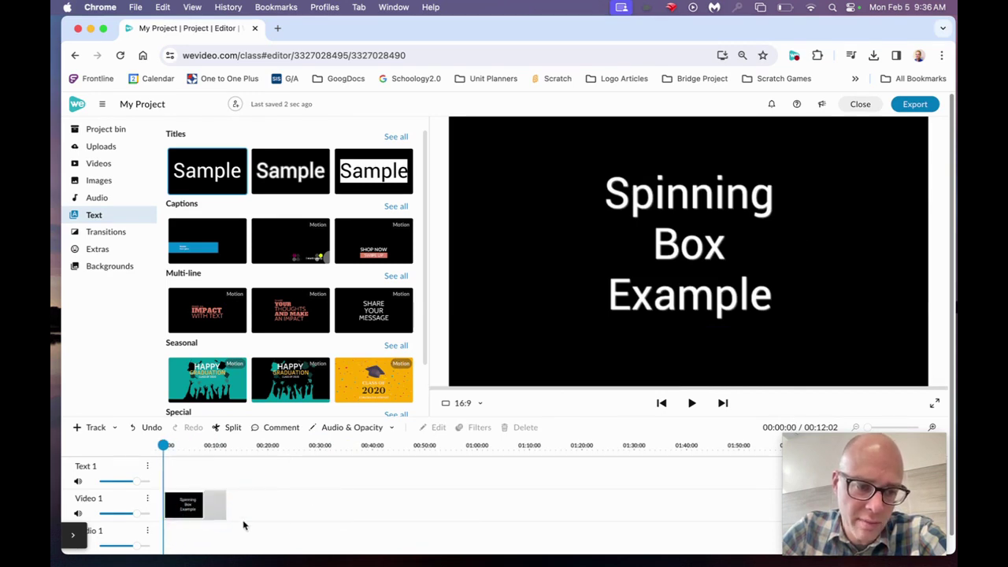
left_click(219, 505)
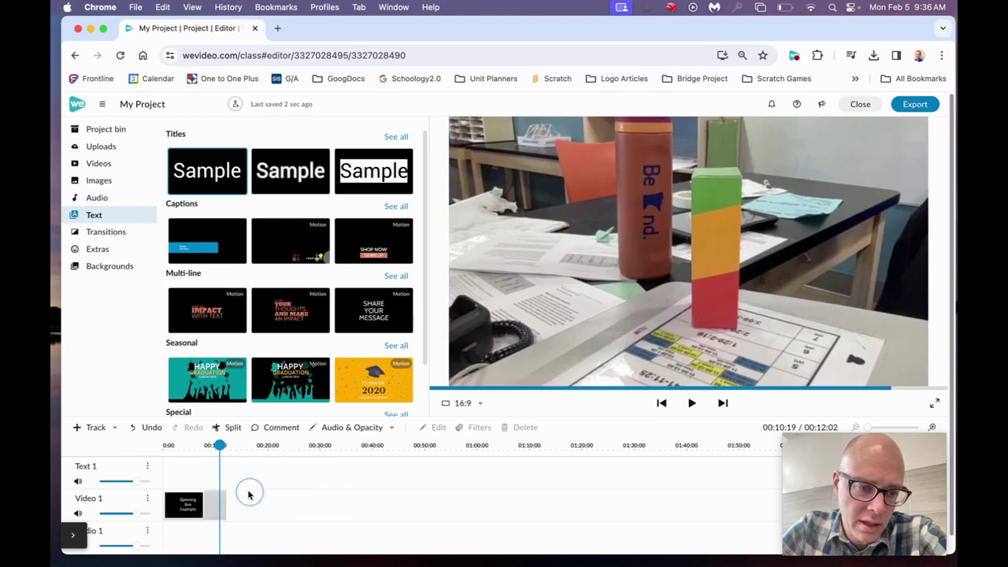
left_click_drag(248, 494, 207, 534)
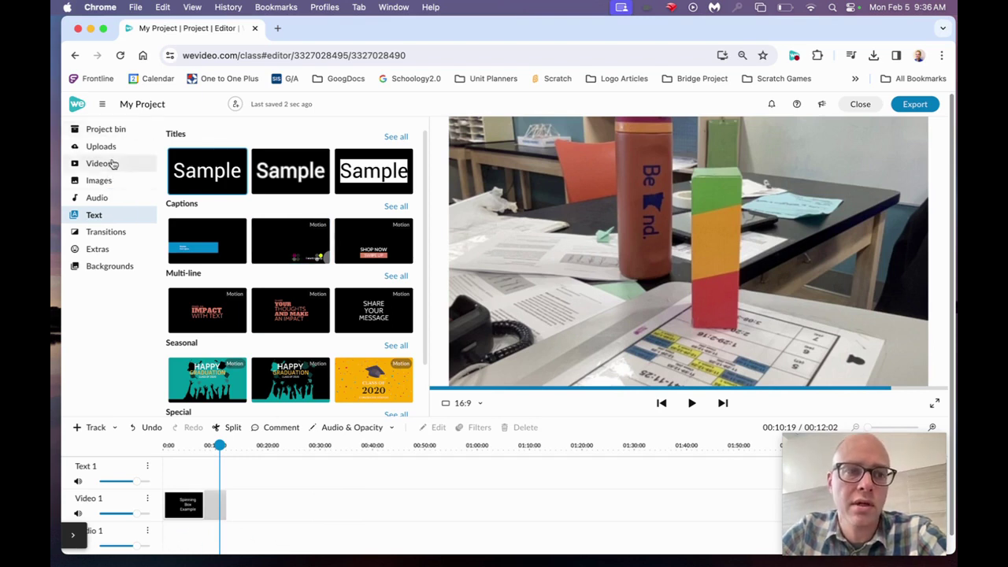
Step: Add 'Wait For Me Instrumental' from the Audio library to the Audio 1 track
left_click(108, 202)
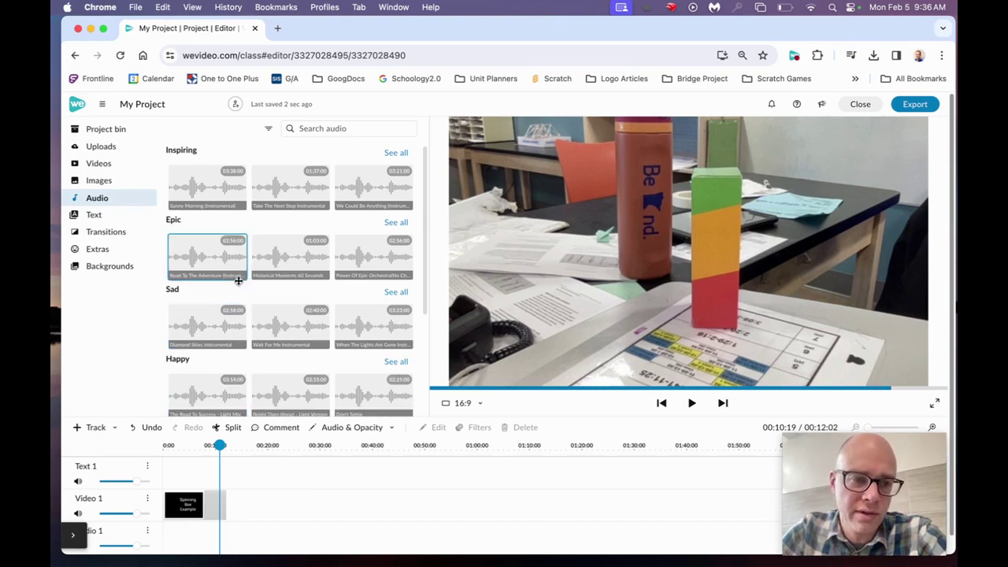
scroll(292, 324, "down", 1)
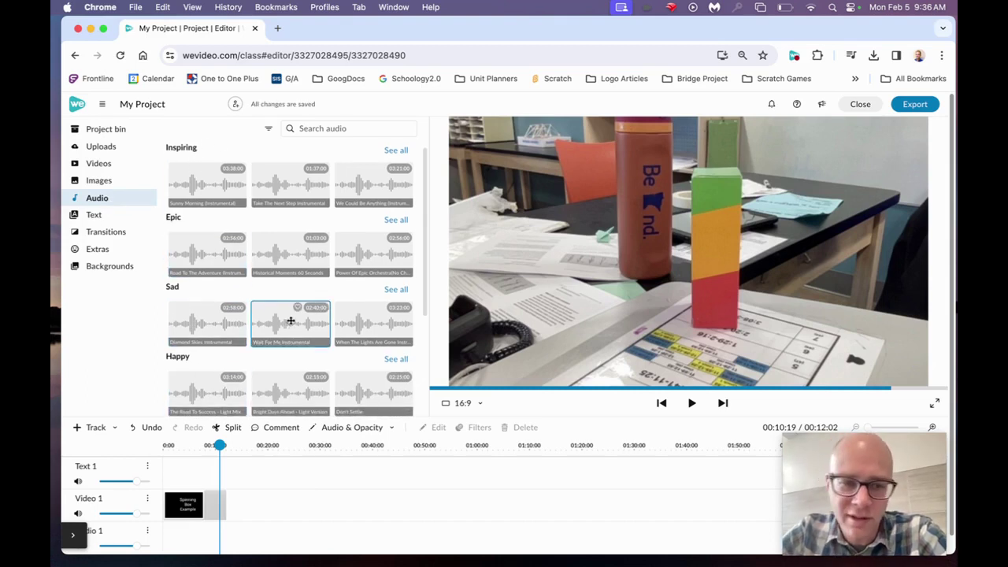
left_click_drag(291, 321, 172, 535)
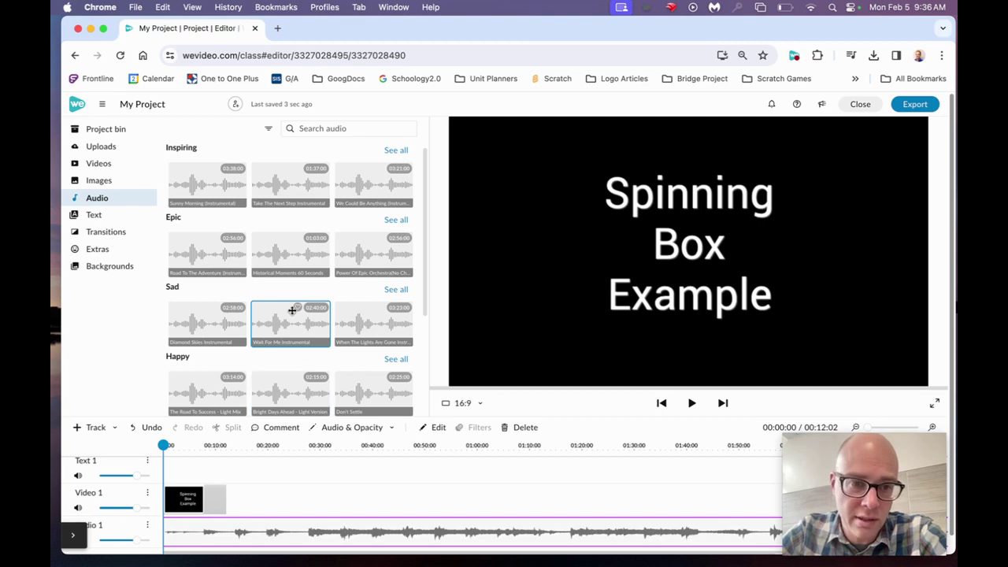
left_click(236, 488)
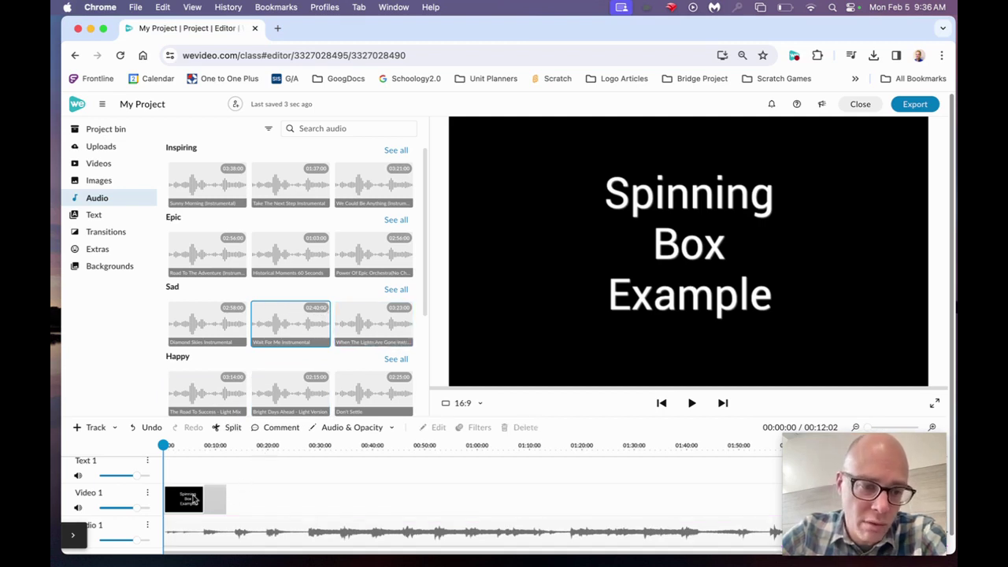
left_click_drag(163, 445, 226, 445)
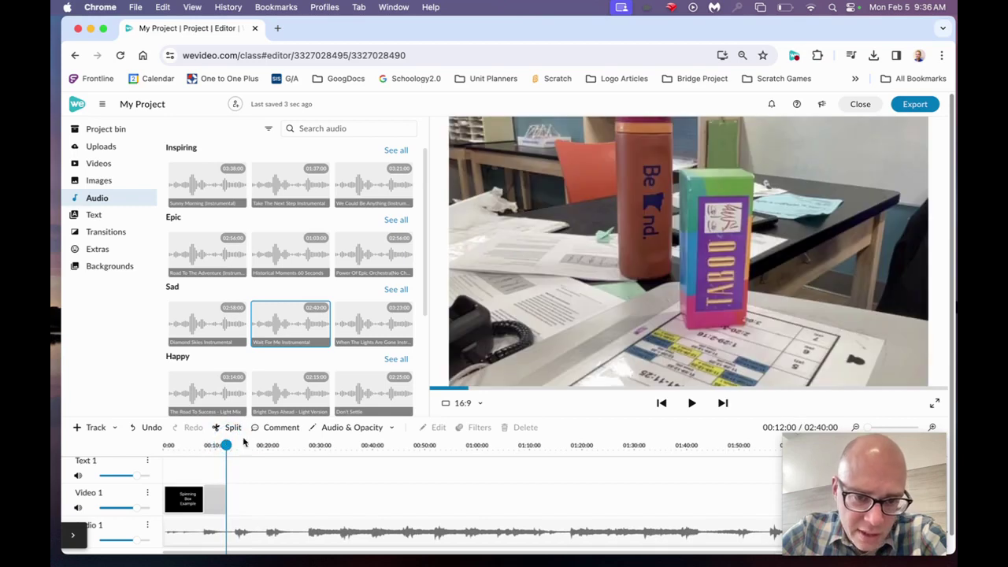
Step: Split the music near 0:27, delete the first part, and move the remainder to 0:00
left_click(541, 536)
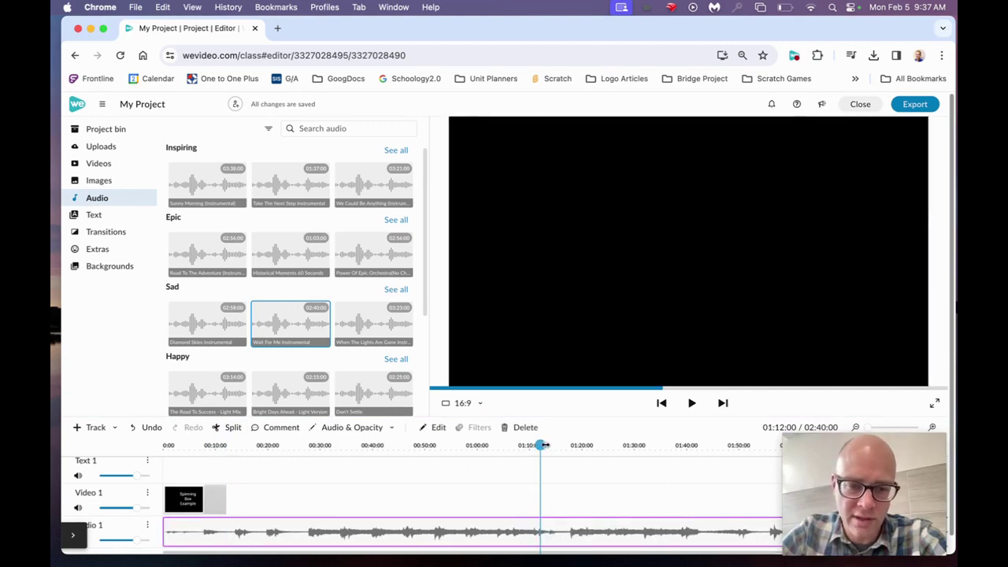
left_click_drag(543, 445, 308, 463)
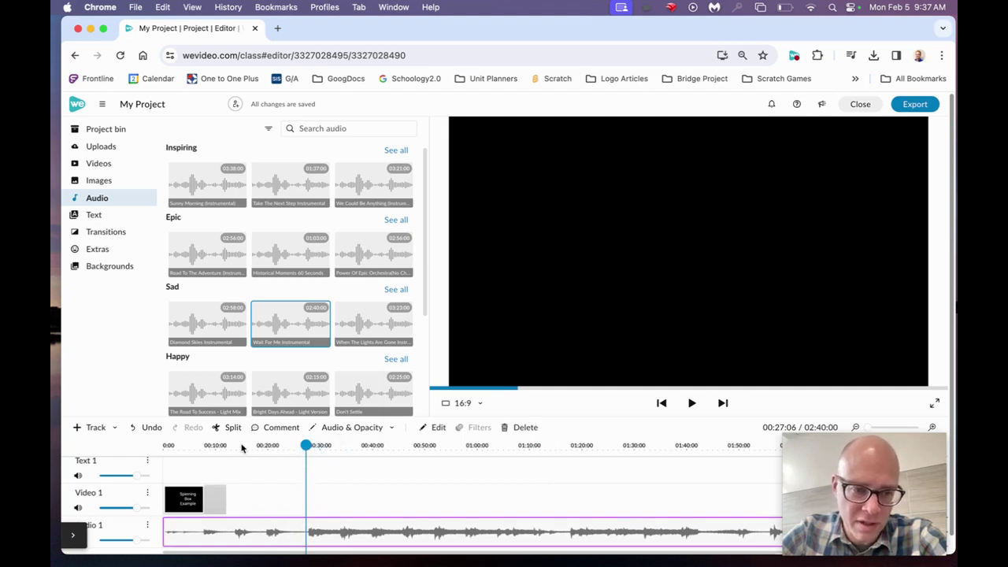
left_click(229, 427)
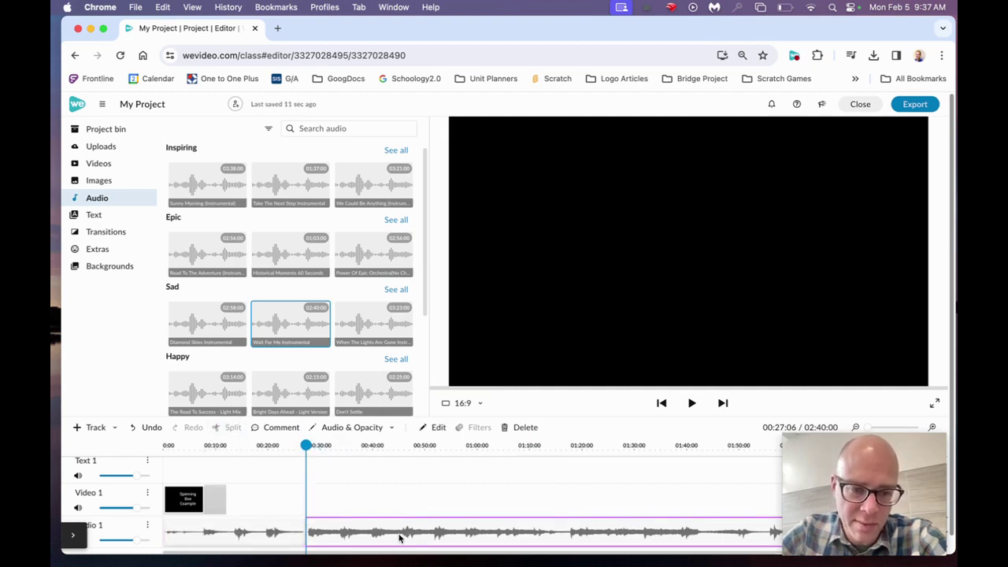
left_click(255, 536)
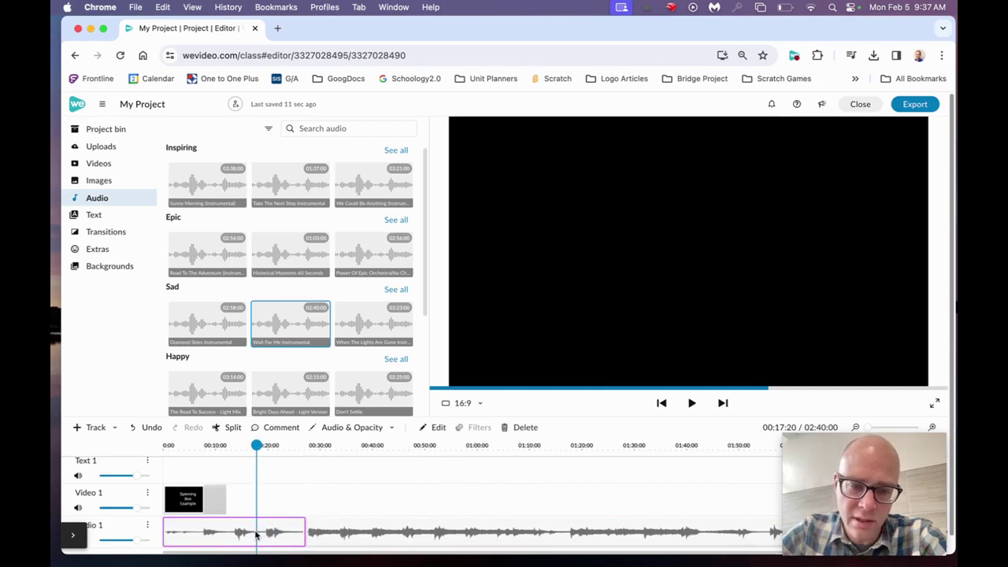
key("Delete")
left_click(341, 532)
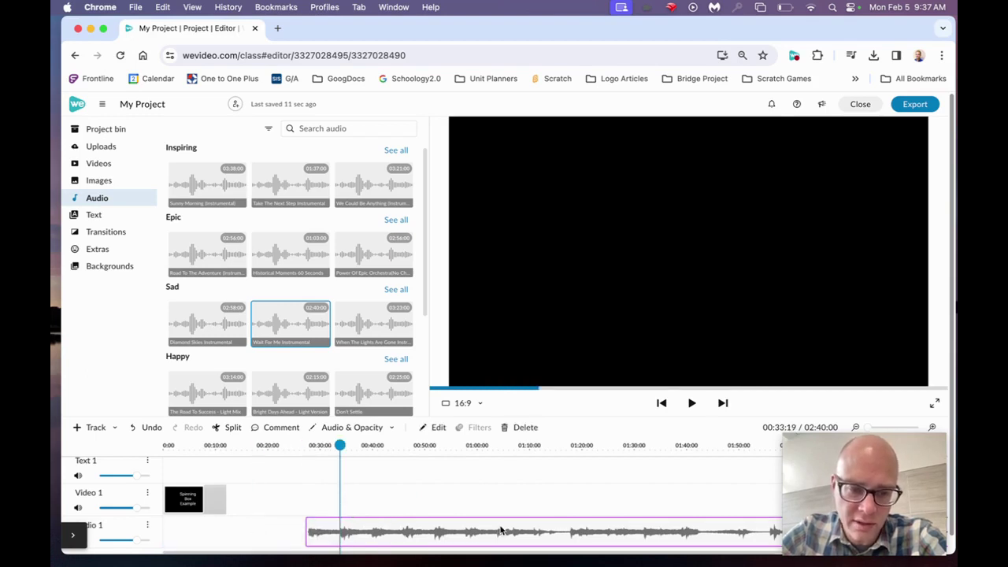
left_click_drag(512, 533, 360, 536)
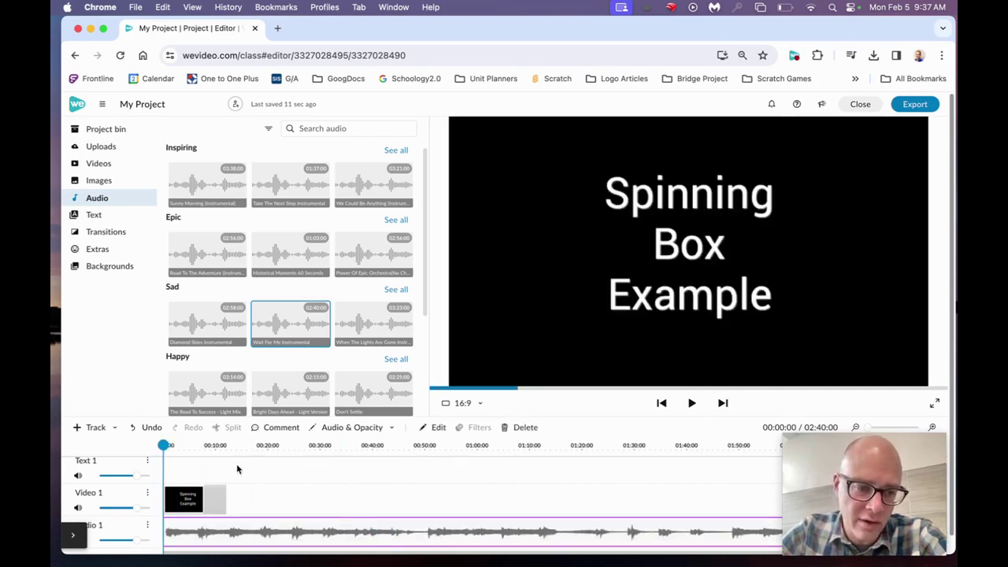
Step: Split the music where the video ends, about 0:16, and remove the rest
left_click_drag(160, 445, 251, 445)
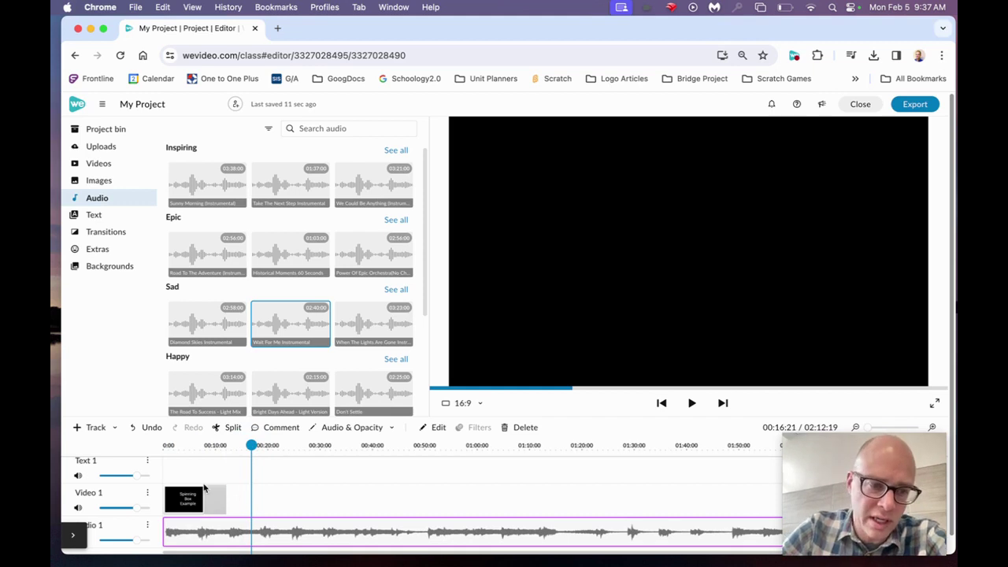
left_click(233, 427)
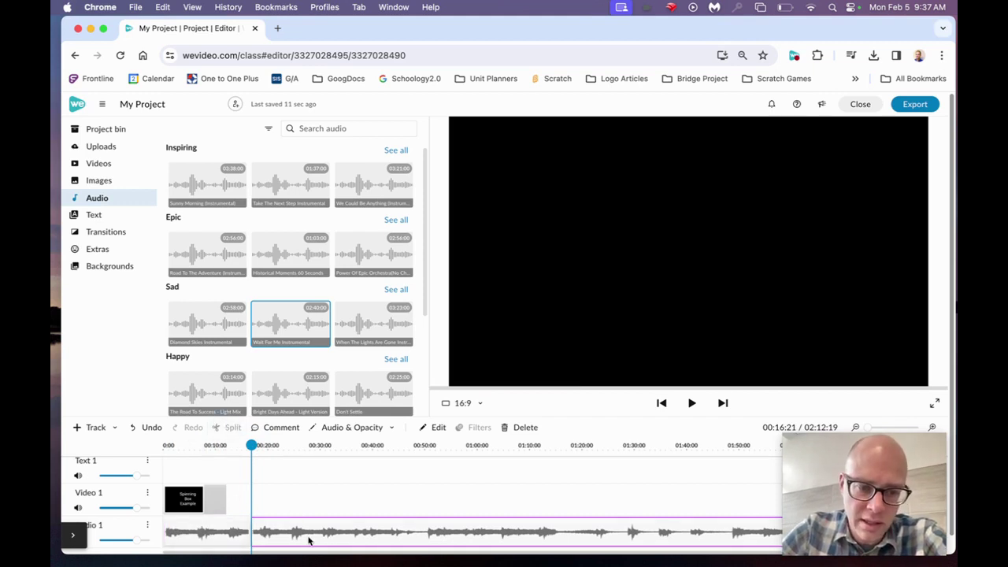
key("BackSpace")
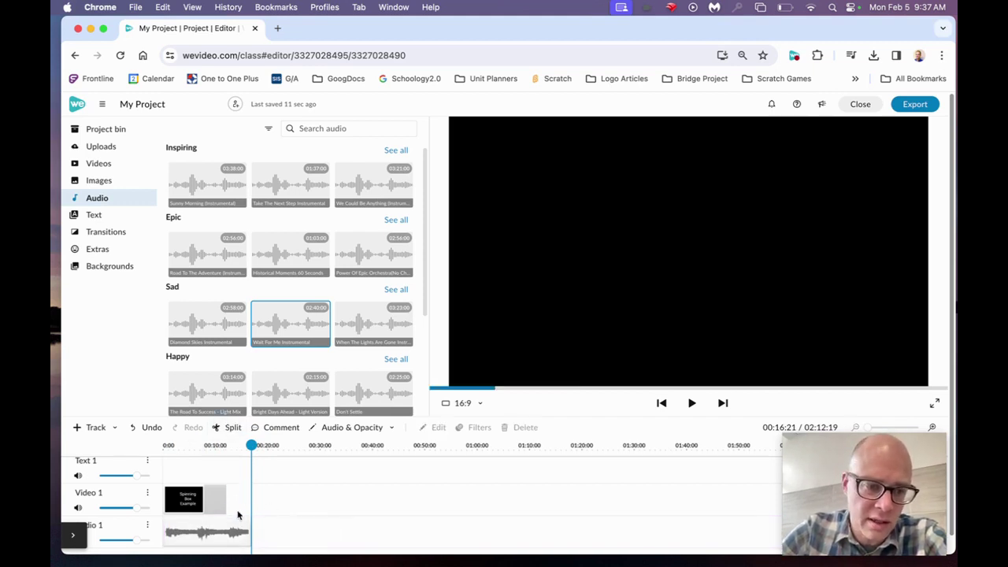
Step: Place a Sample title after the box footage and change its text to 'Thanks for watching!'
left_click(97, 215)
left_click_drag(201, 169, 240, 503)
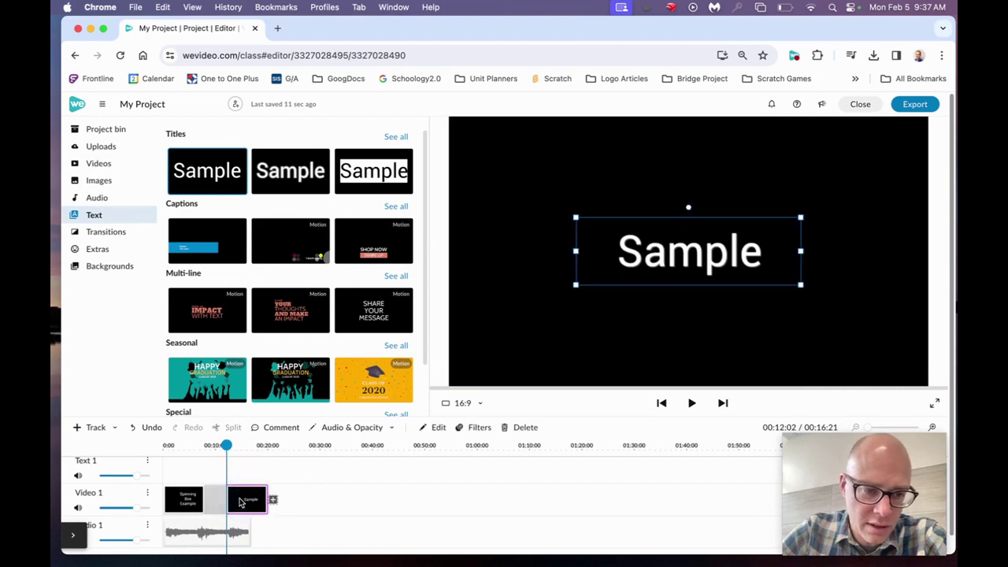
double_click(719, 265)
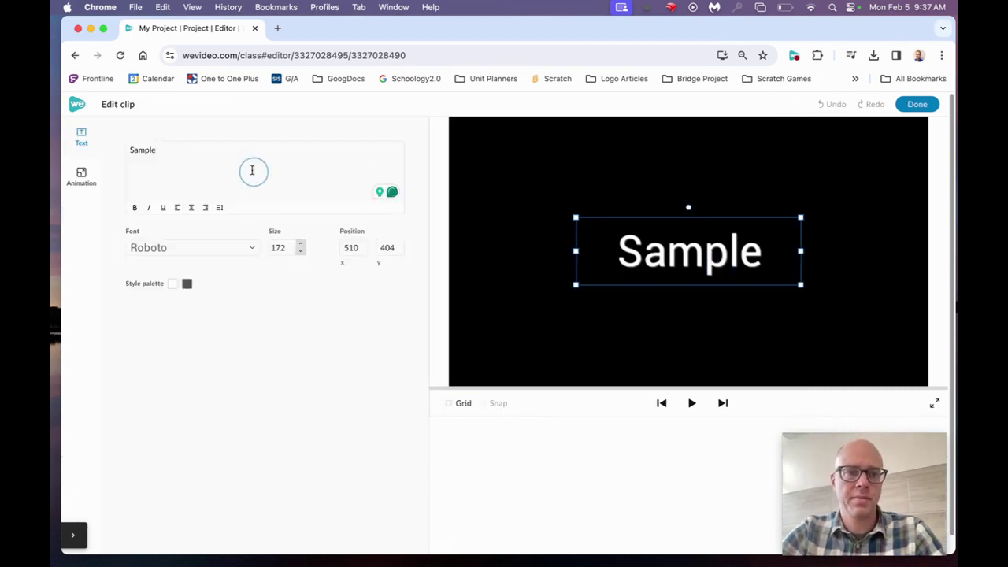
key("BackSpace")
key("BackSpace")
key("BackSpace")
key("BackSpace")
key("BackSpace")
key("BackSpace")
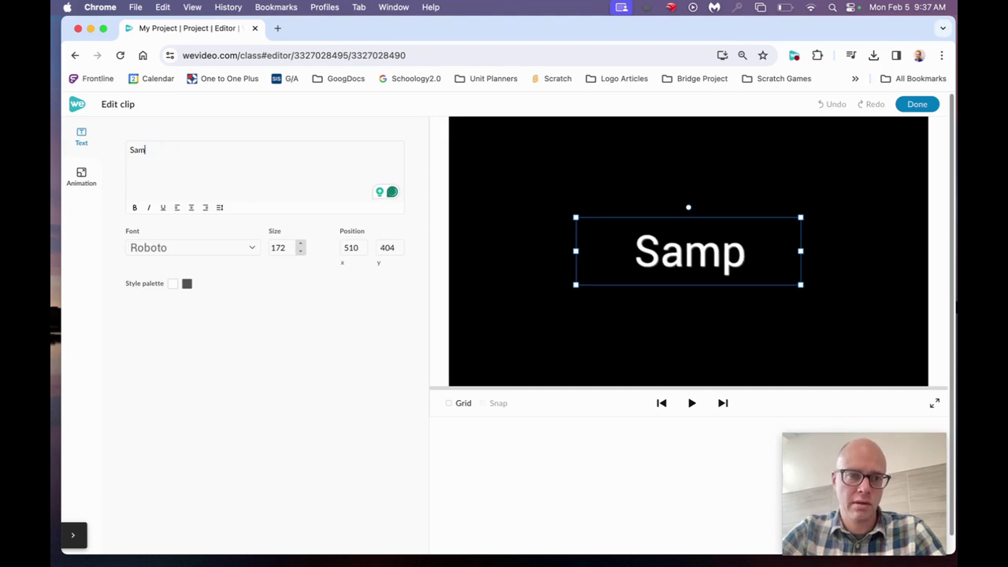
type("Thanks for")
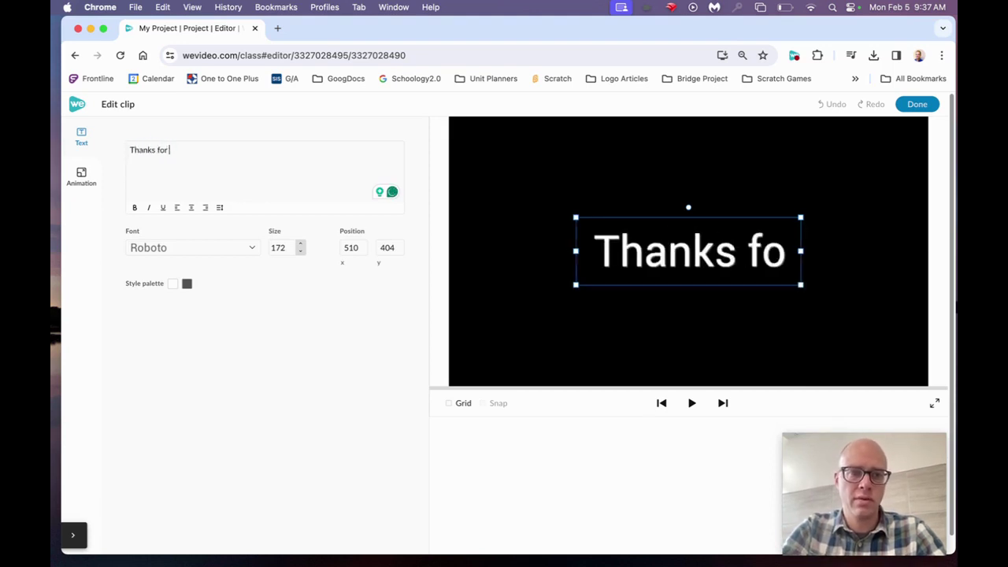
type(" watching!")
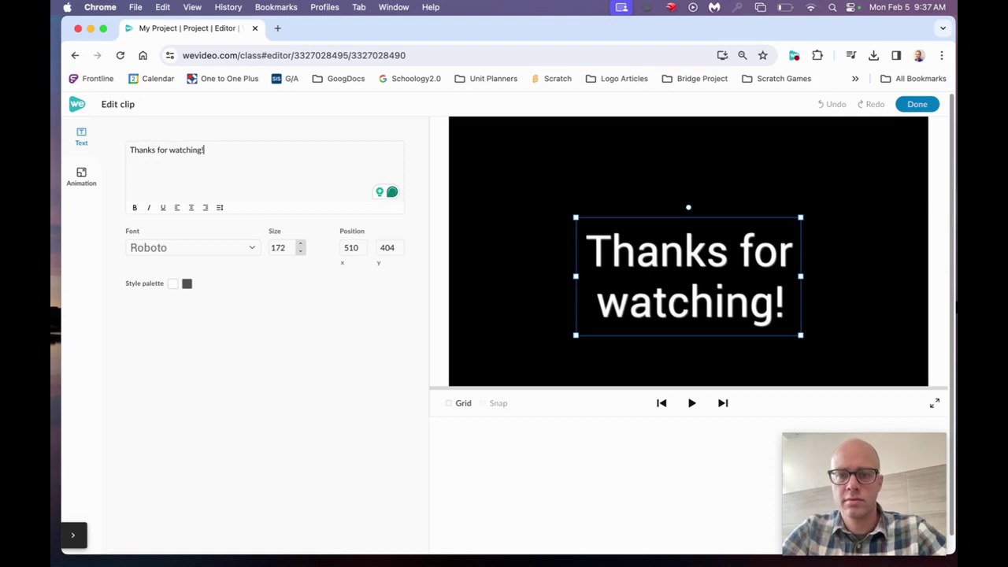
left_click(916, 104)
Step: Shorten the 'Thanks for watching!' end card so the project runs 00:16:21, with the playhead back at 0:00
left_click(260, 495)
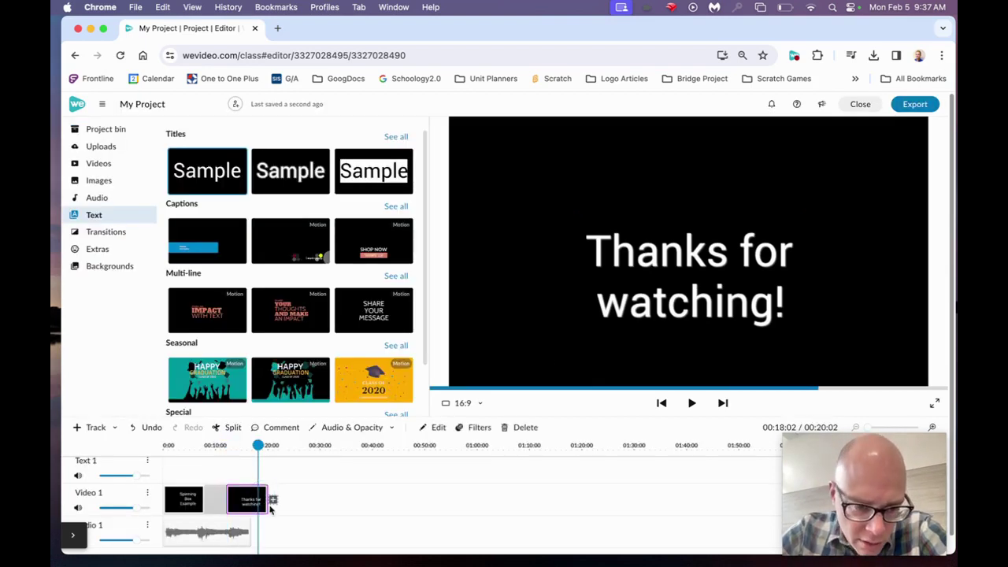
left_click_drag(271, 504, 251, 502)
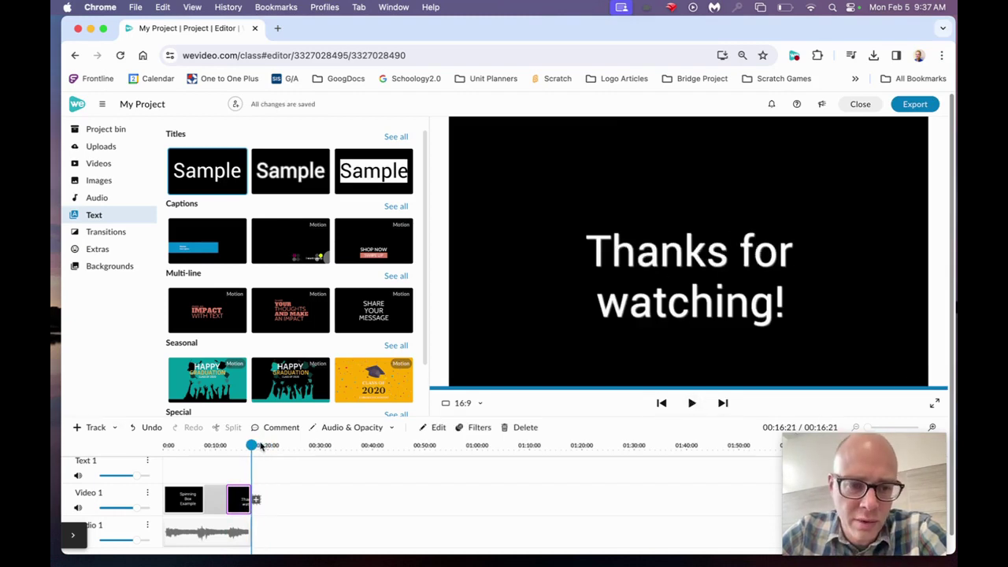
left_click_drag(261, 447, 128, 457)
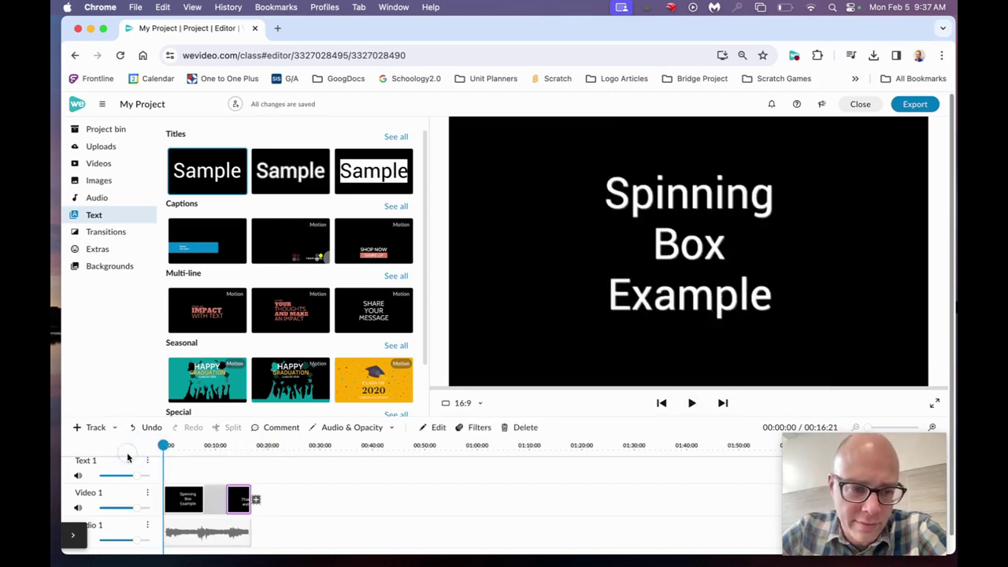
Step: Play the video from the start through to the end card, then pause it
left_click(692, 404)
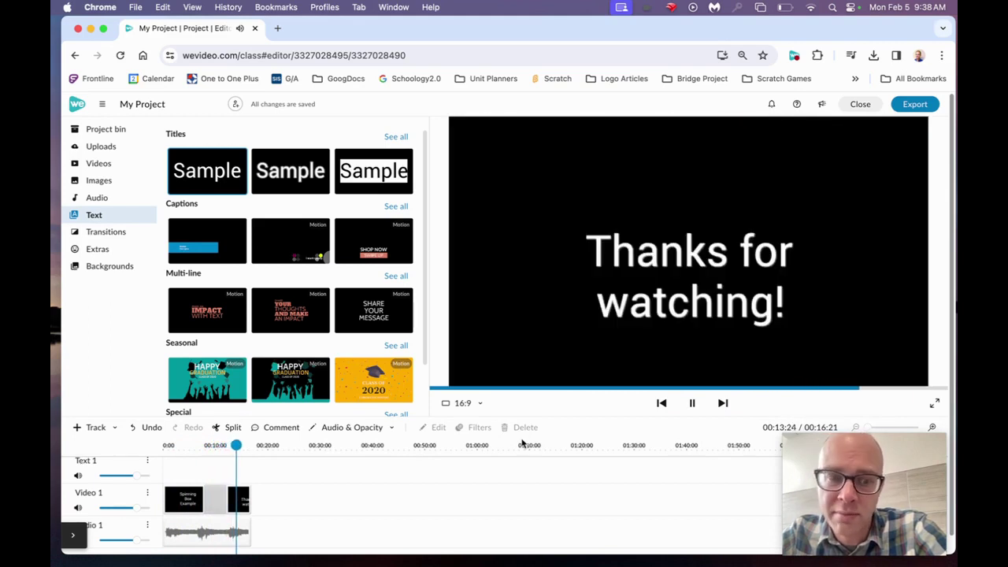
left_click(696, 404)
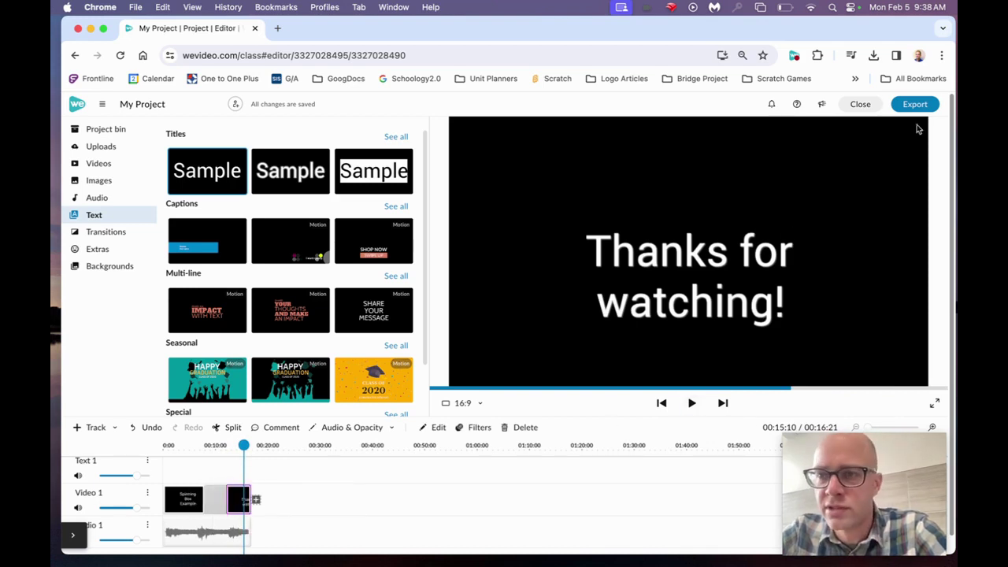
left_click(71, 539)
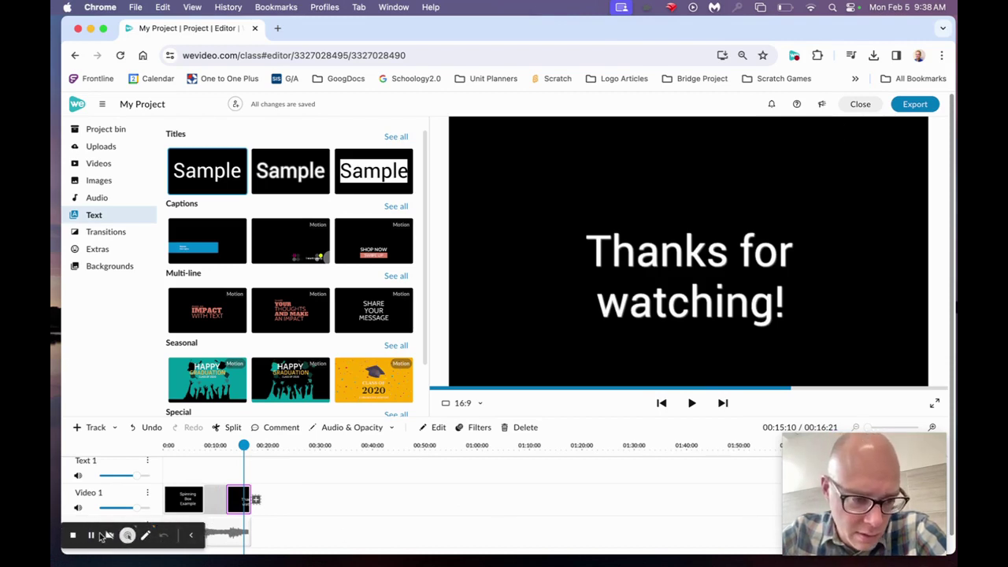